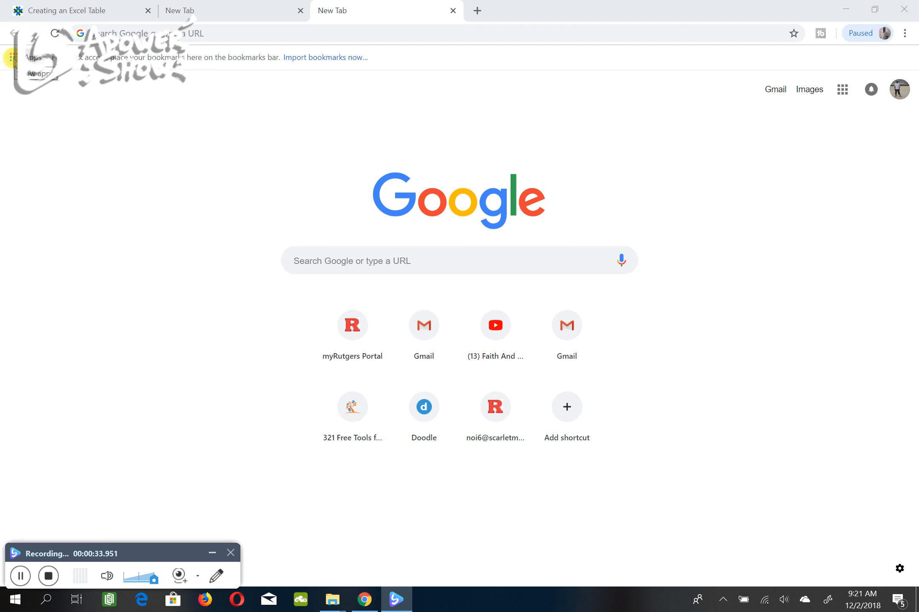
Open Google Drive from the browser's apps page and create a new blank Google Sheets spreadsheet.
click(843, 91)
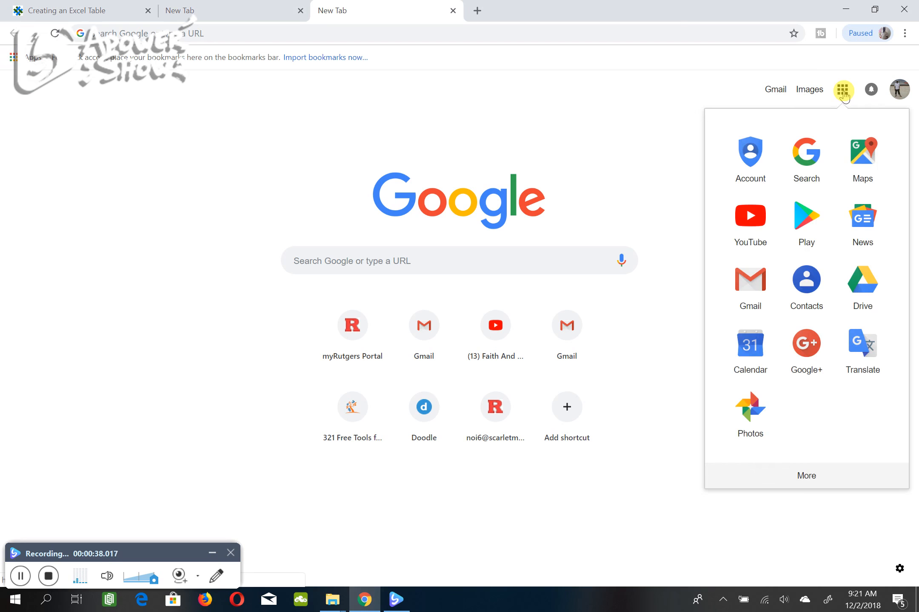
click(626, 159)
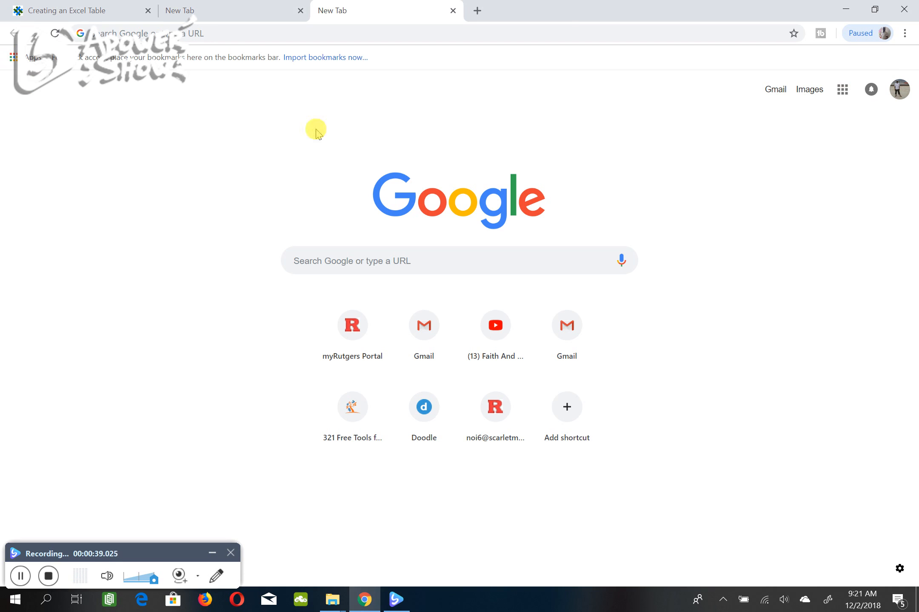
click(13, 59)
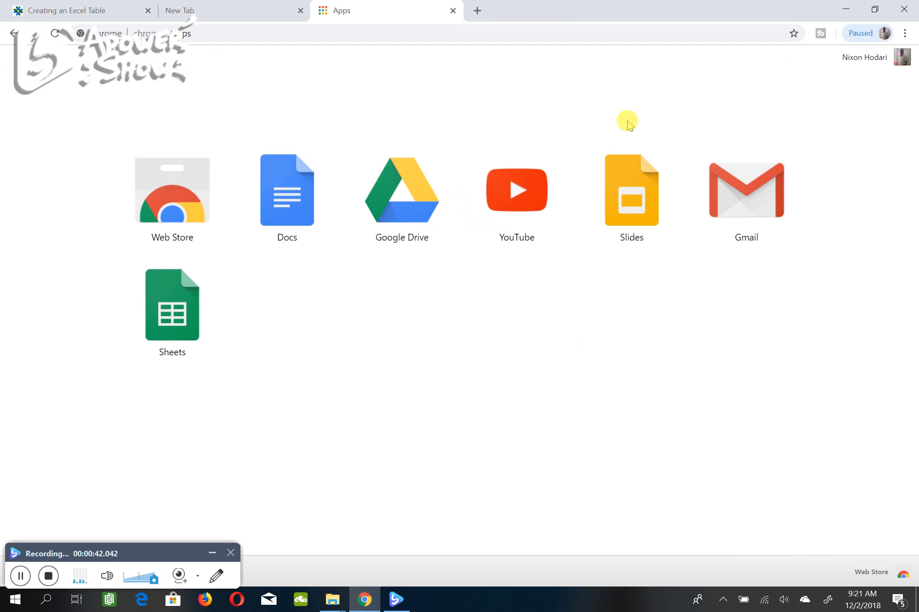
click(406, 208)
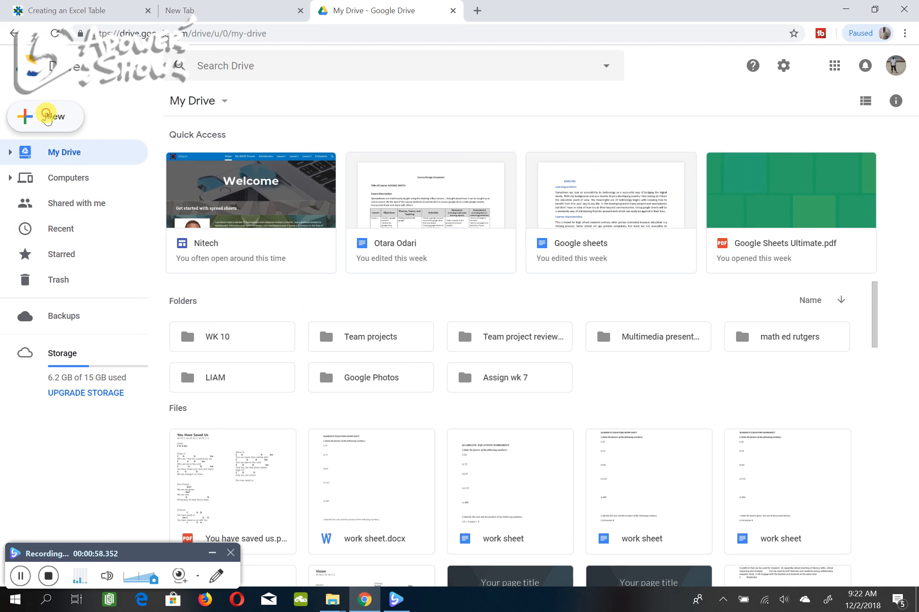
click(45, 119)
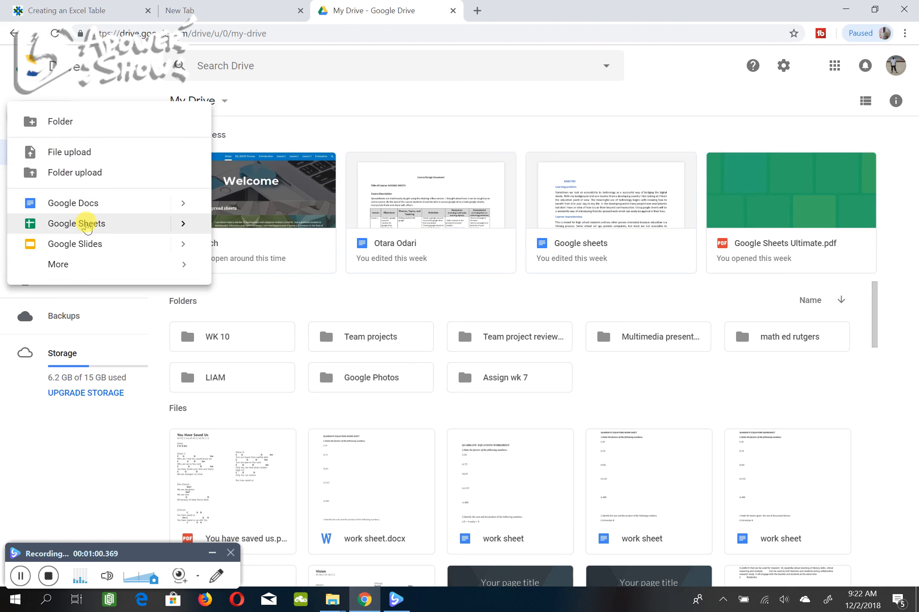
click(87, 226)
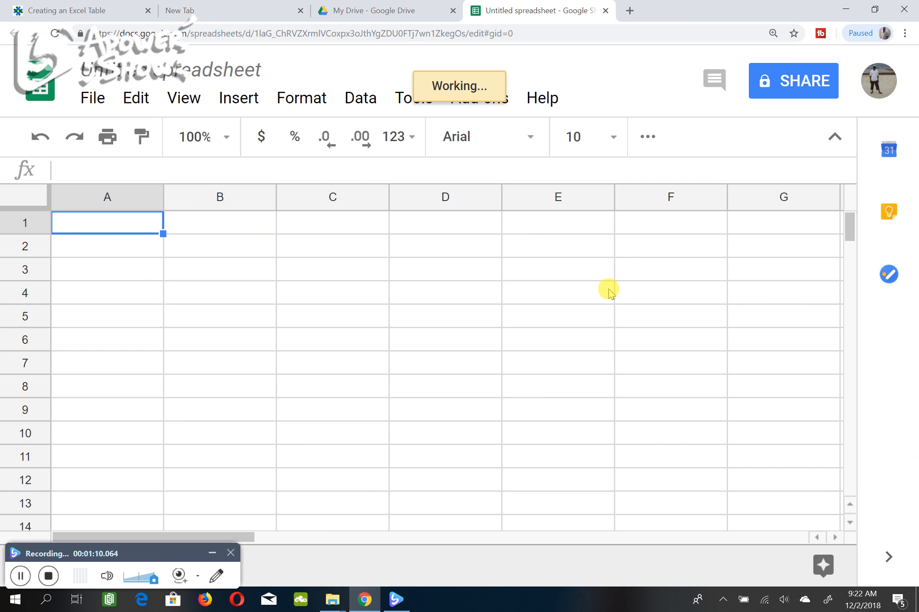
Rename the untitled spreadsheet to "Product sales".
click(260, 74)
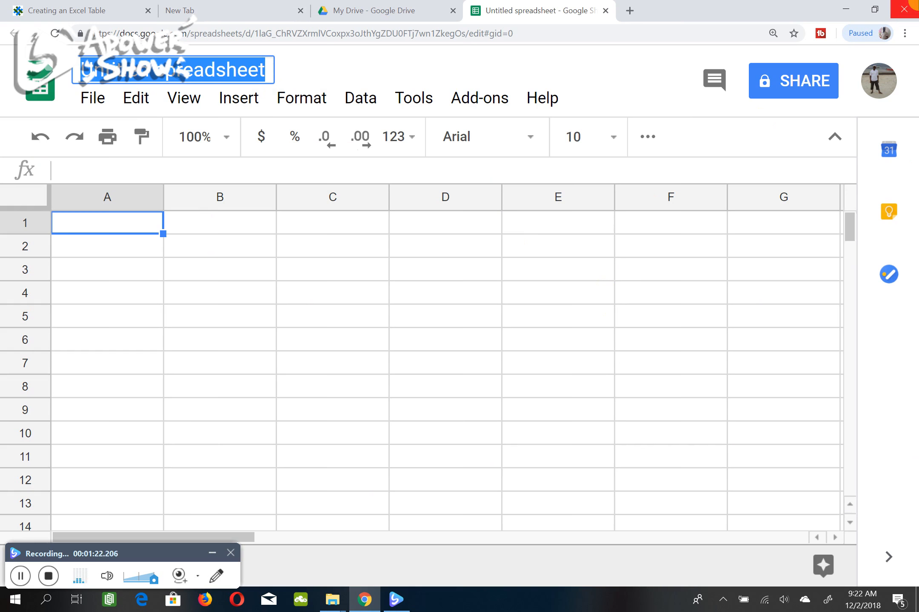
text(P)
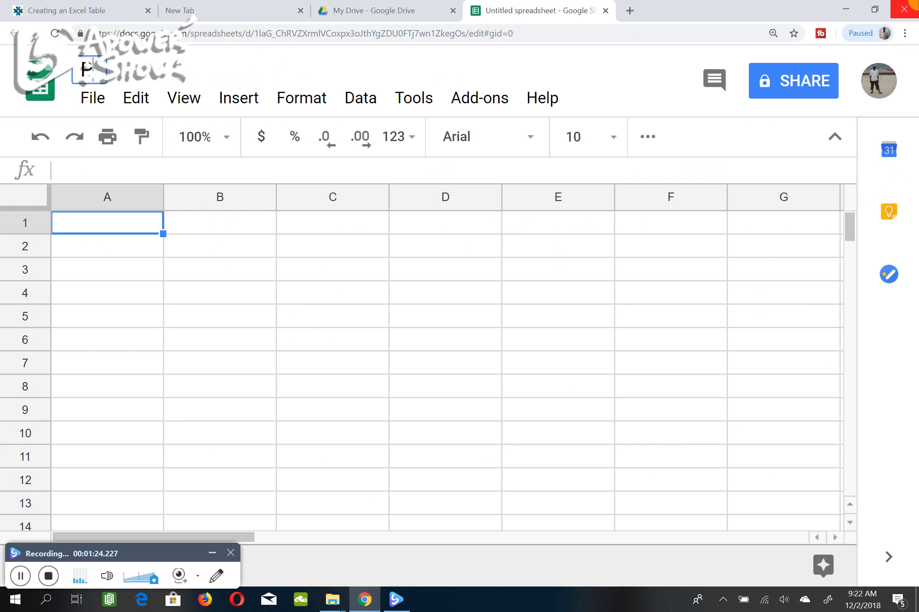
text(roduc)
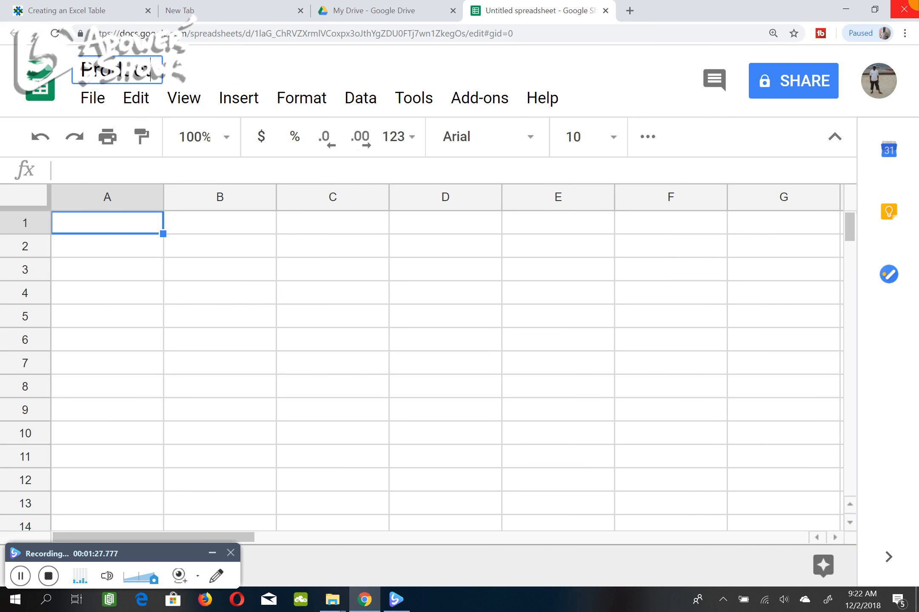
text(t Sales)
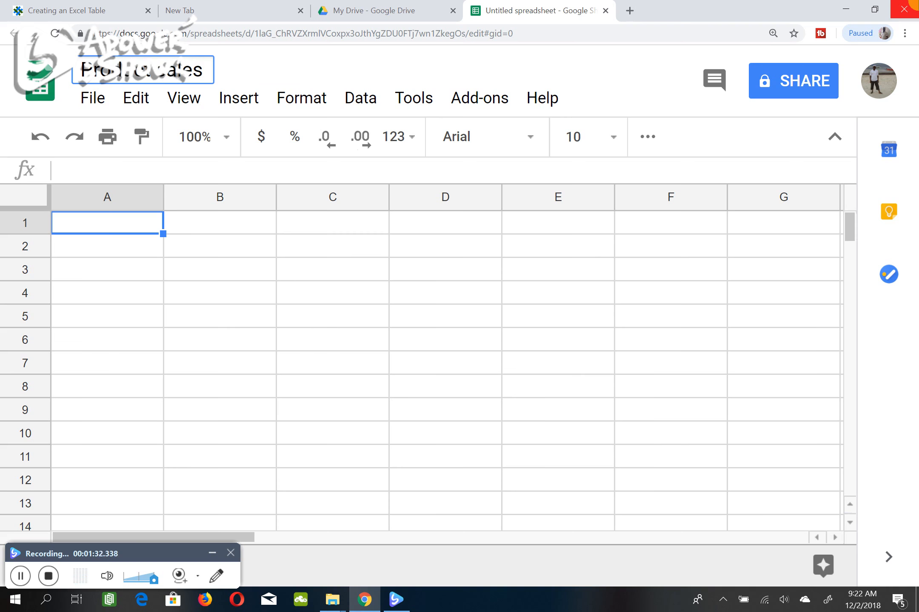
click(326, 225)
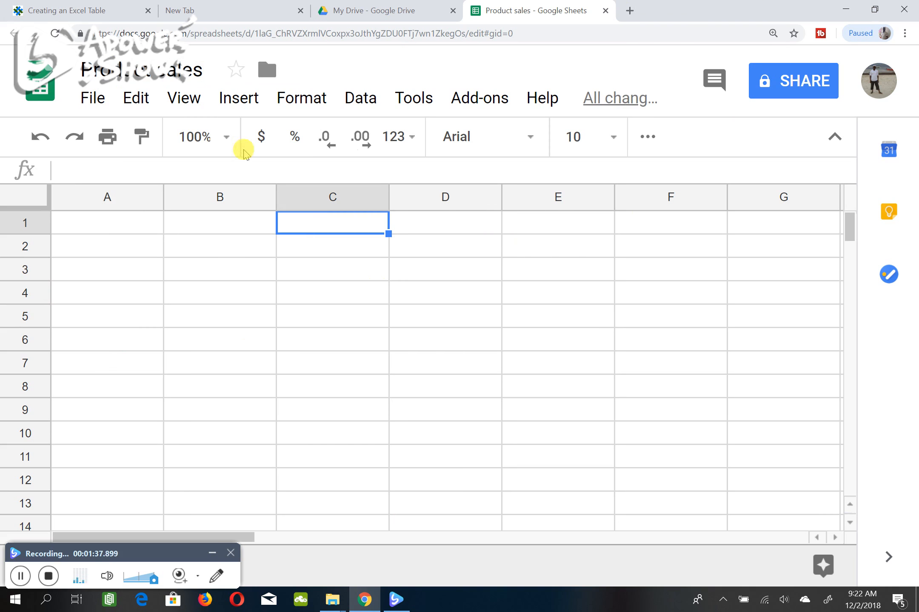
mouse_move(637, 104)
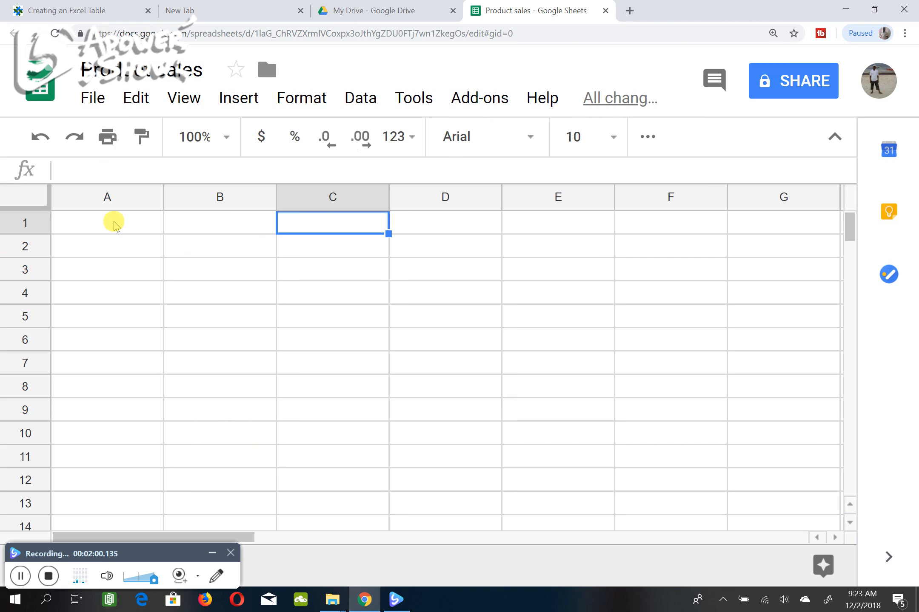
click(116, 226)
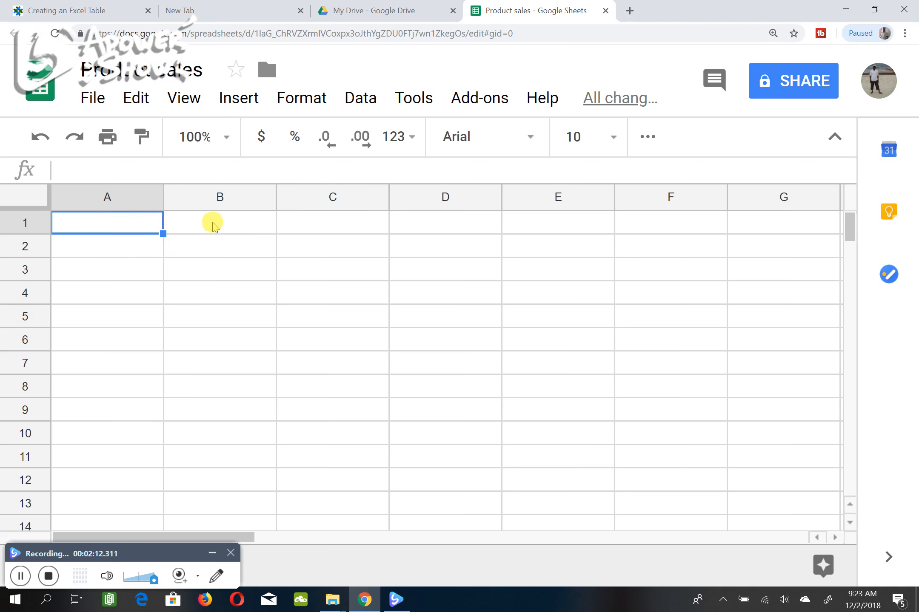
click(39, 221)
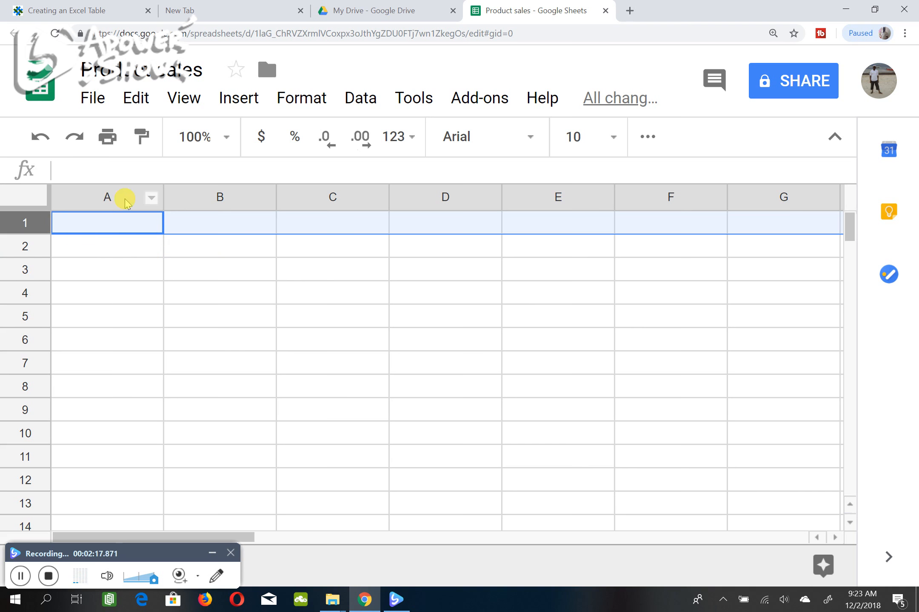
click(124, 197)
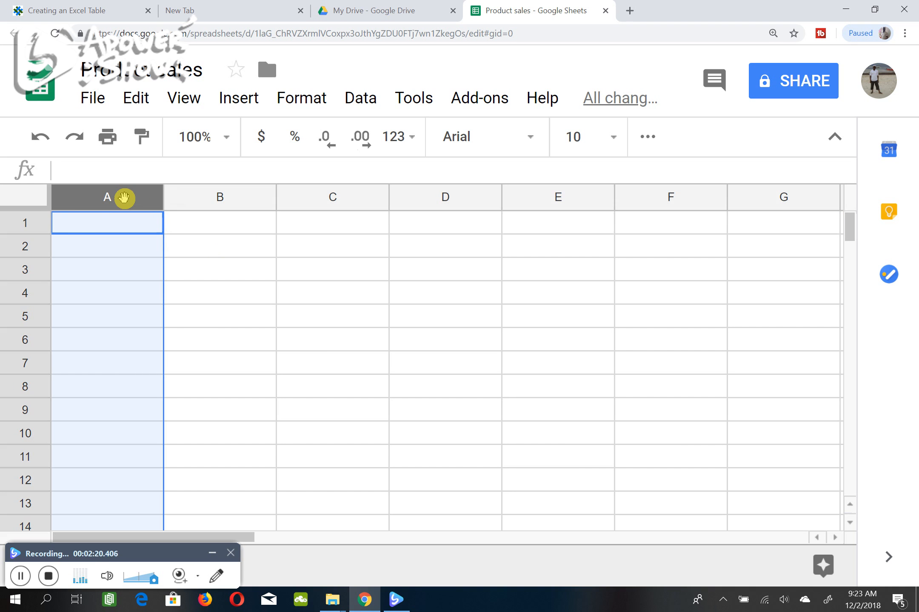
Enter the column headers "Date" in cell A1 and "Region" in cell B1, with initial capitals.
click(97, 225)
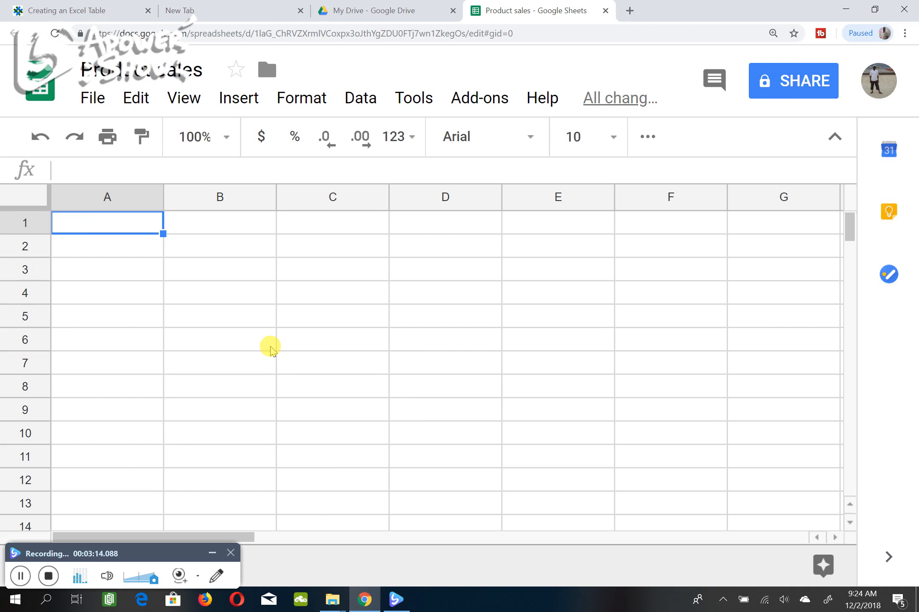
text(Date)
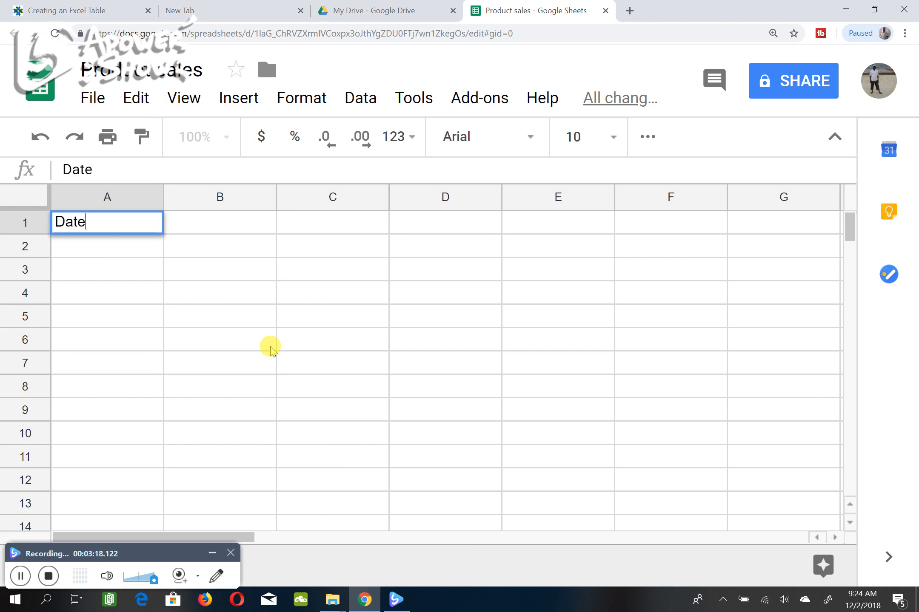
key(Tab)
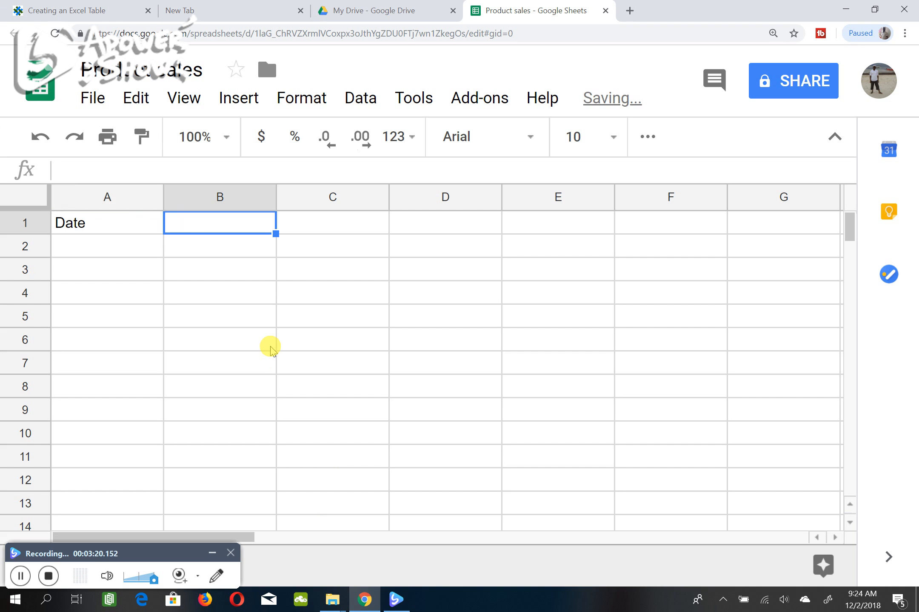
text(region)
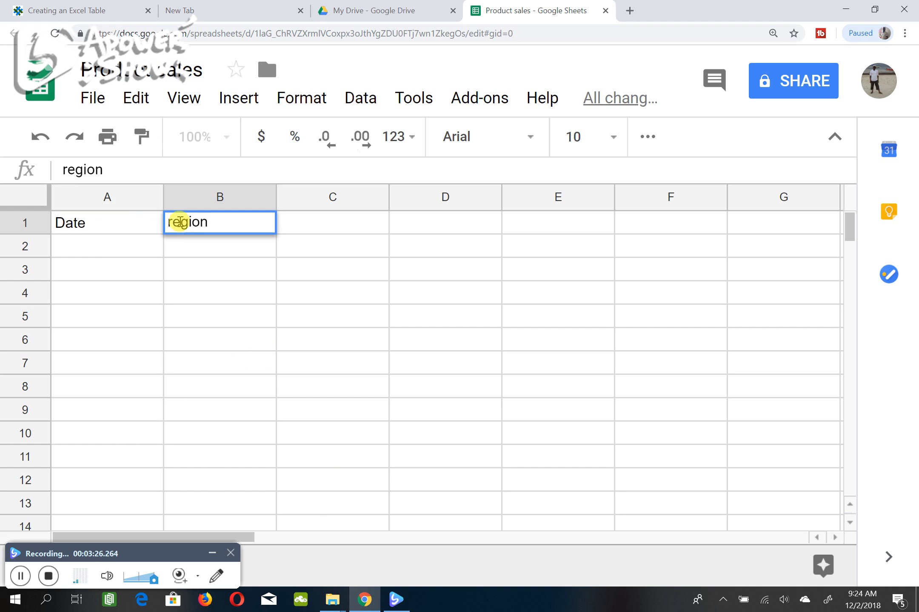
click(172, 221)
key(BackSpace)
text(R)
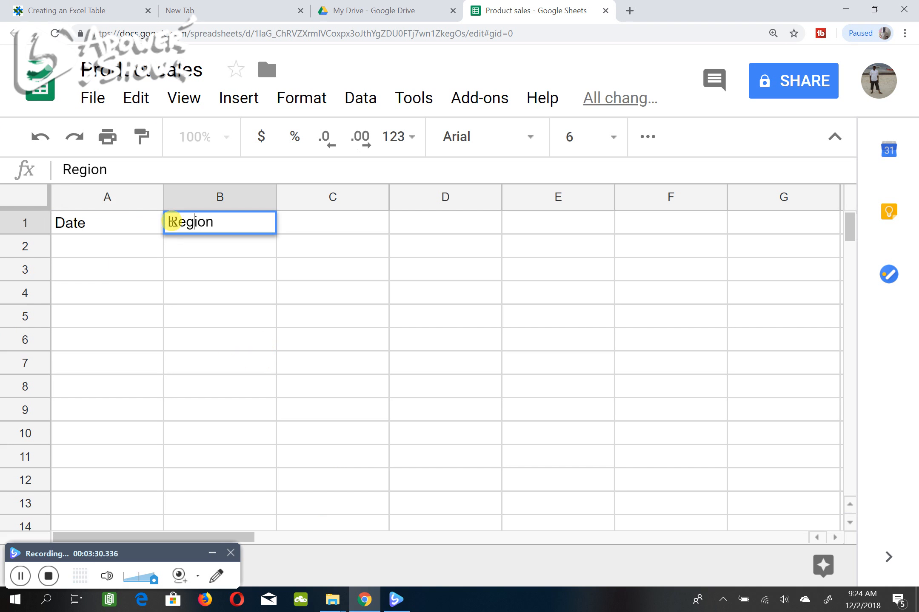
Enter the column header "Product" in cell C1, with only its first letter capitalised.
click(355, 228)
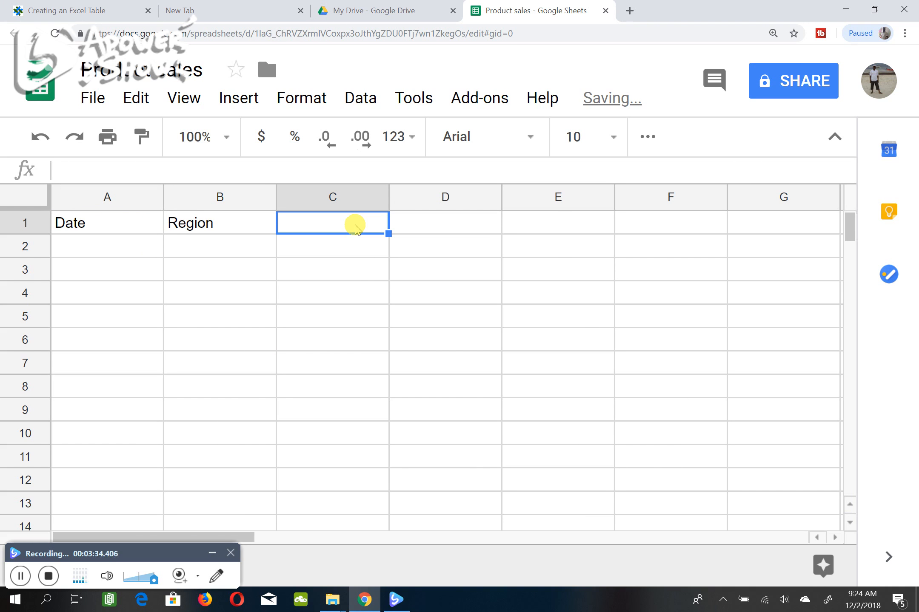
text(pRODUCT)
key(BackSpace)
key(BackSpace)
key(BackSpace)
key(BackSpace)
key(BackSpace)
key(BackSpace)
key(BackSpace)
text(p)
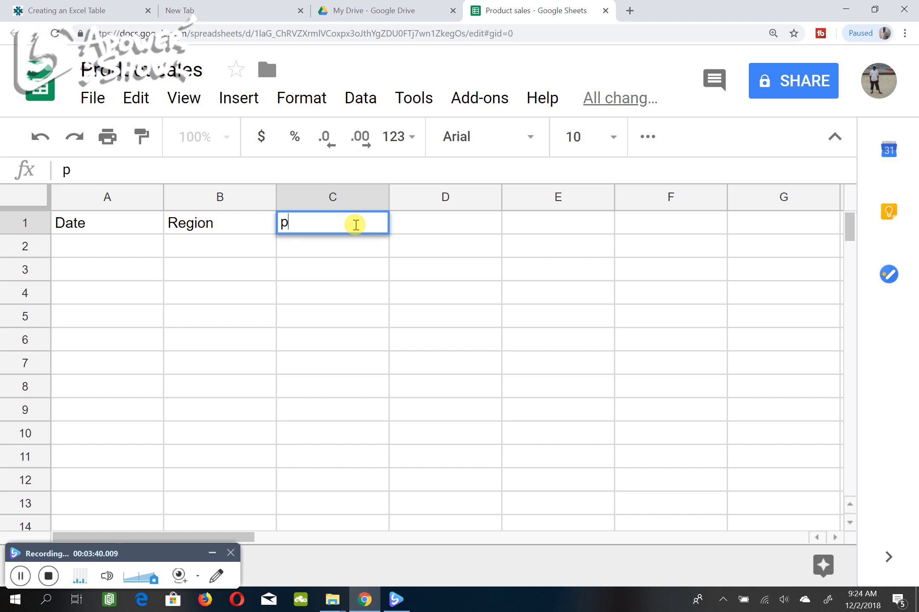
text(Product)
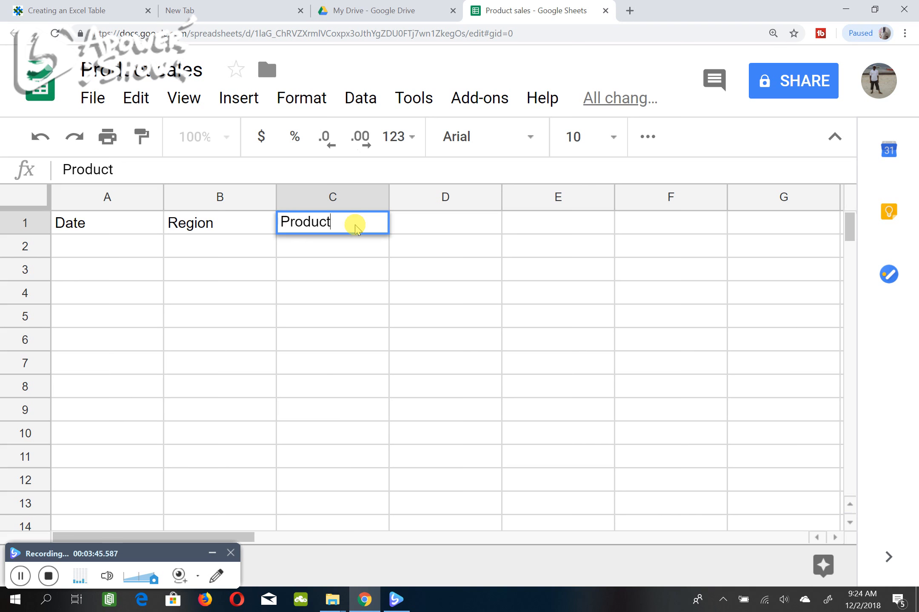
key(Tab)
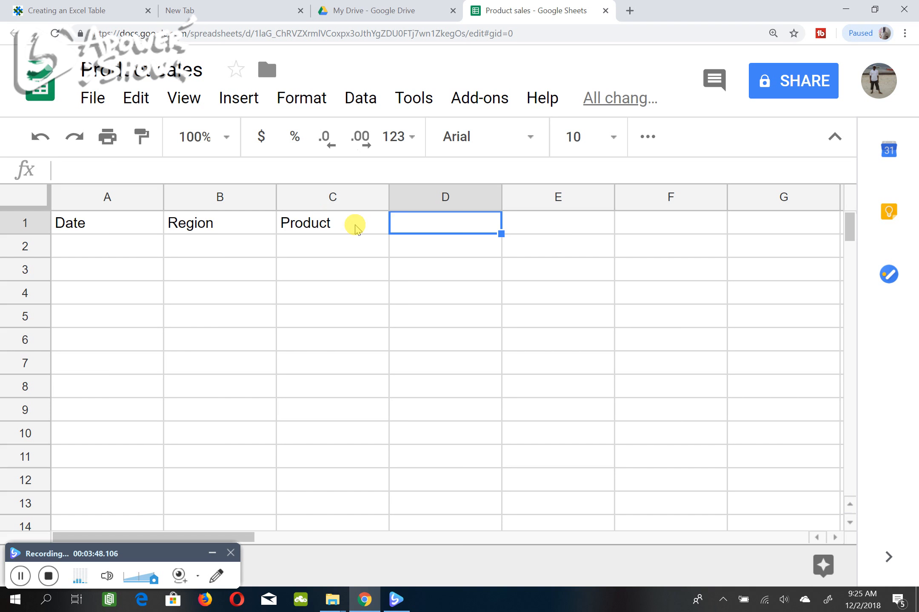
Enter the column headers "Qnty" in cell D1 and "Unit cost" in cell E1.
text(Qnty)
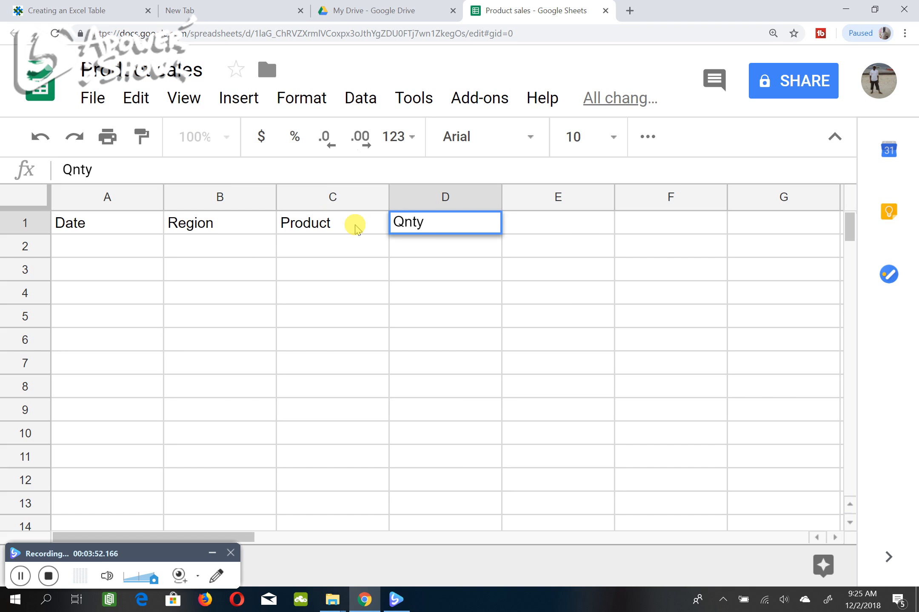
key(Tab)
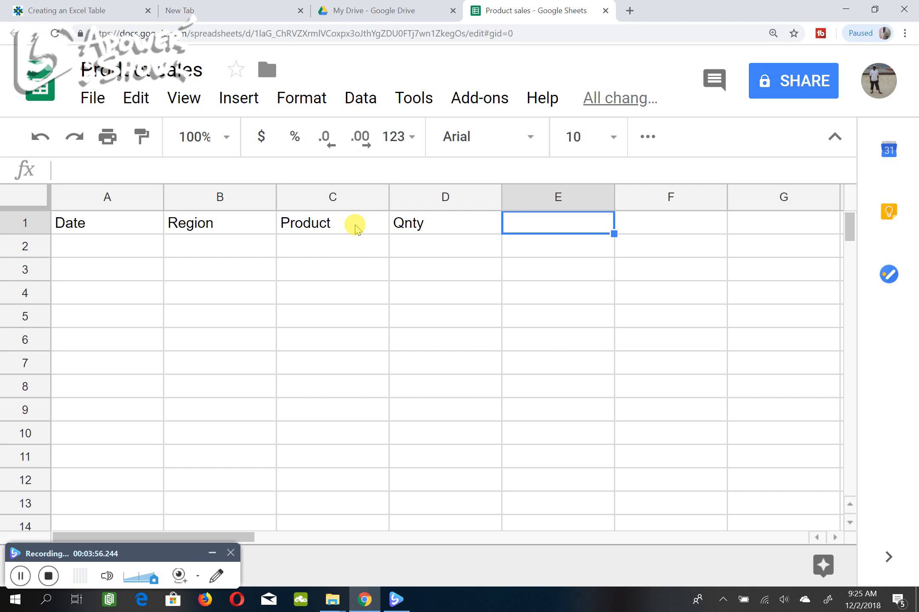
text(Unit co)
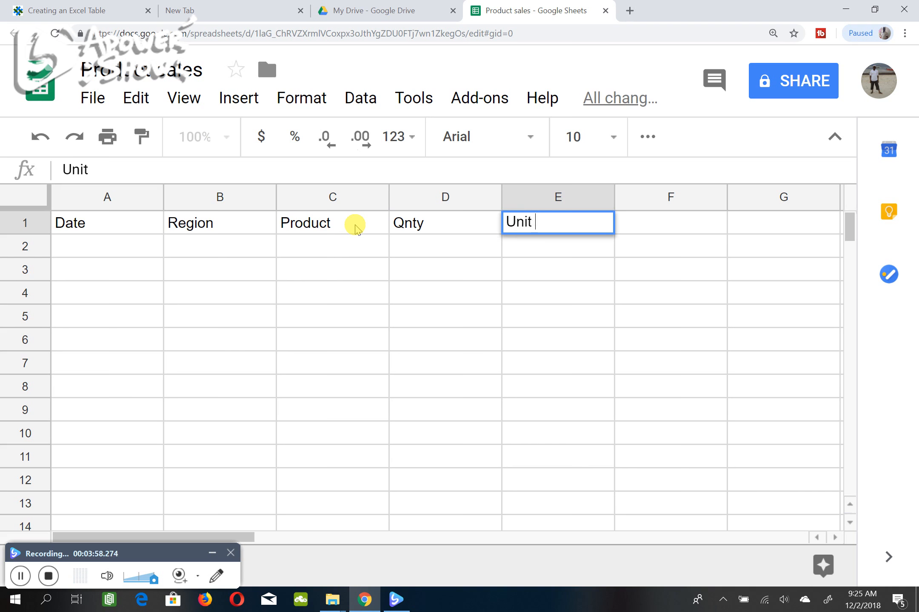
text(st)
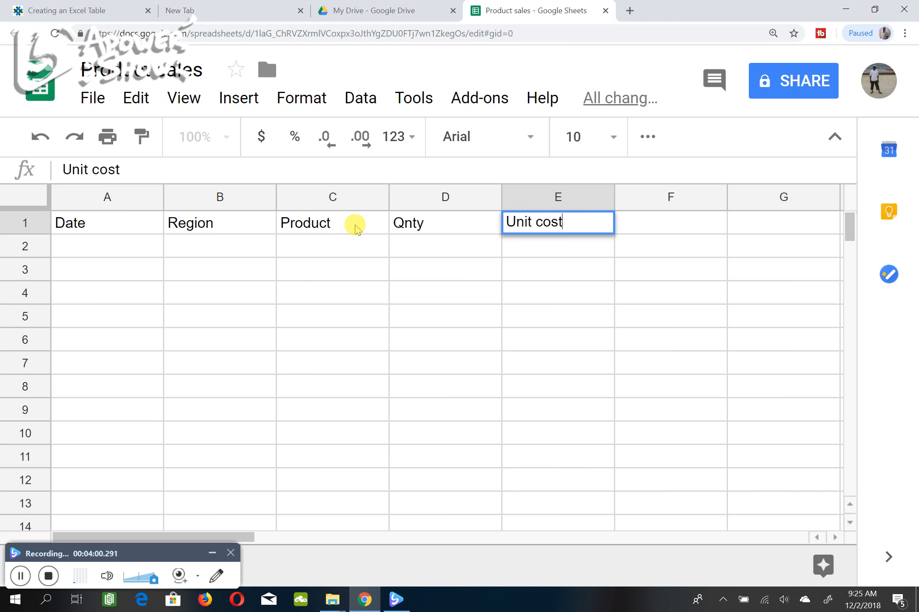
click(113, 249)
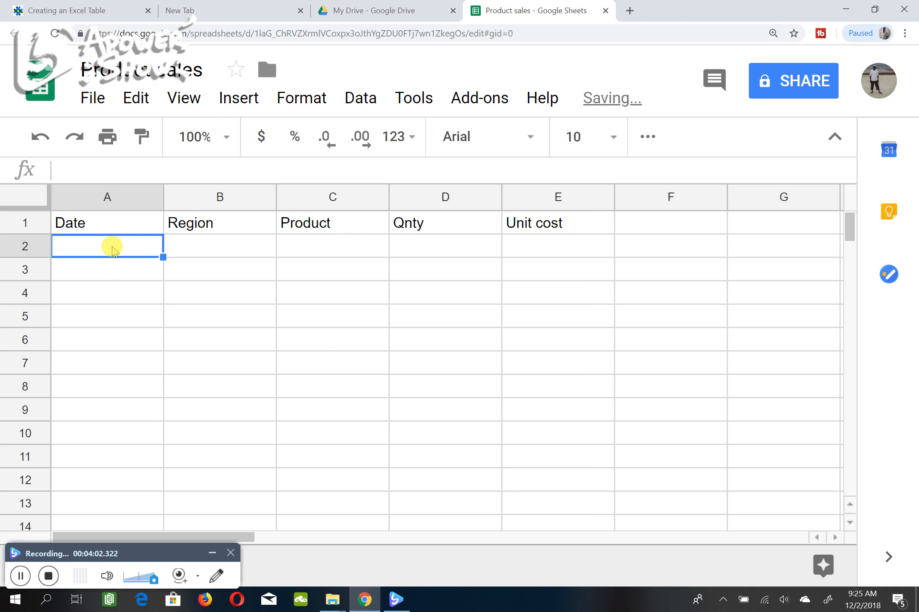
Enter the date "1-June" in cell A2 and the region "East" in cell B2.
click(60, 224)
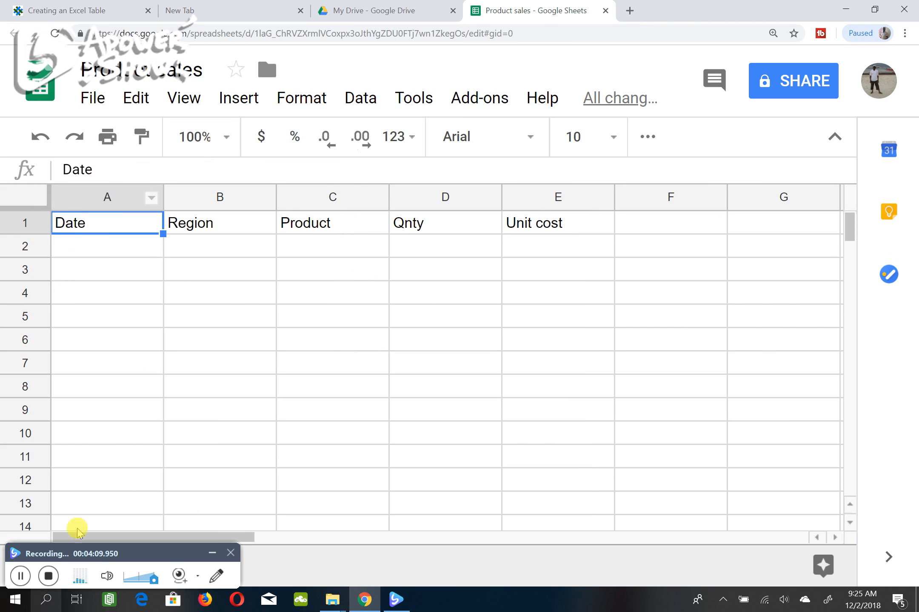
click(93, 245)
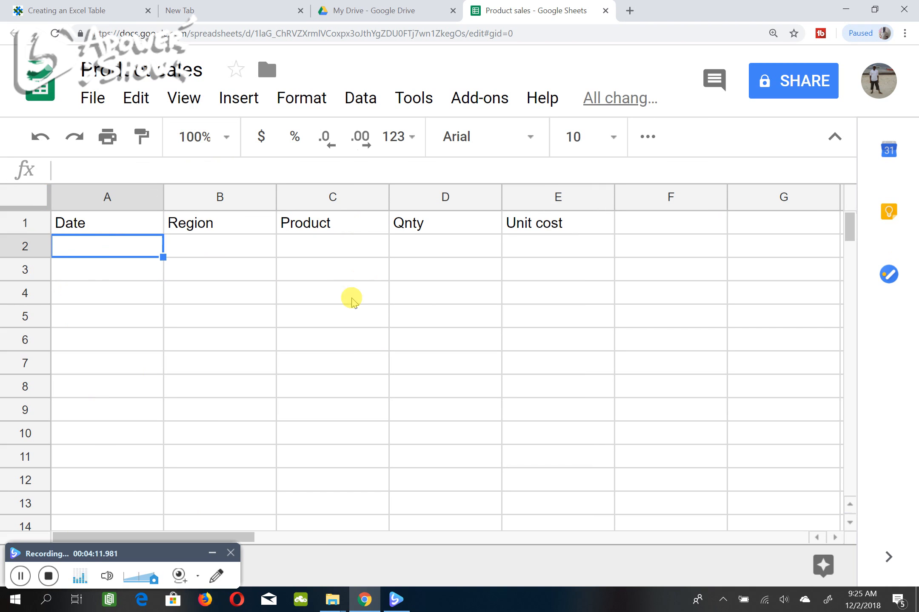
text(1-)
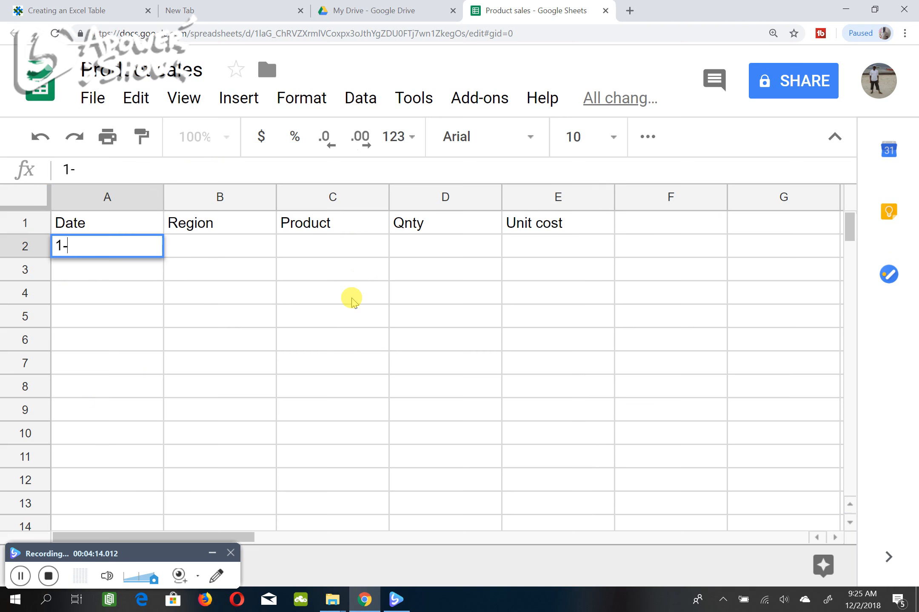
text(June)
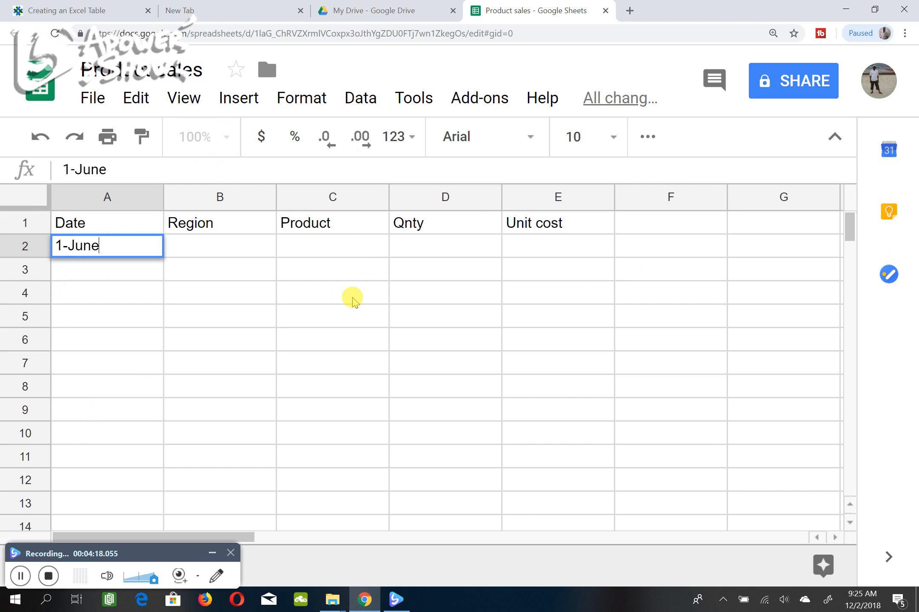
key(Tab)
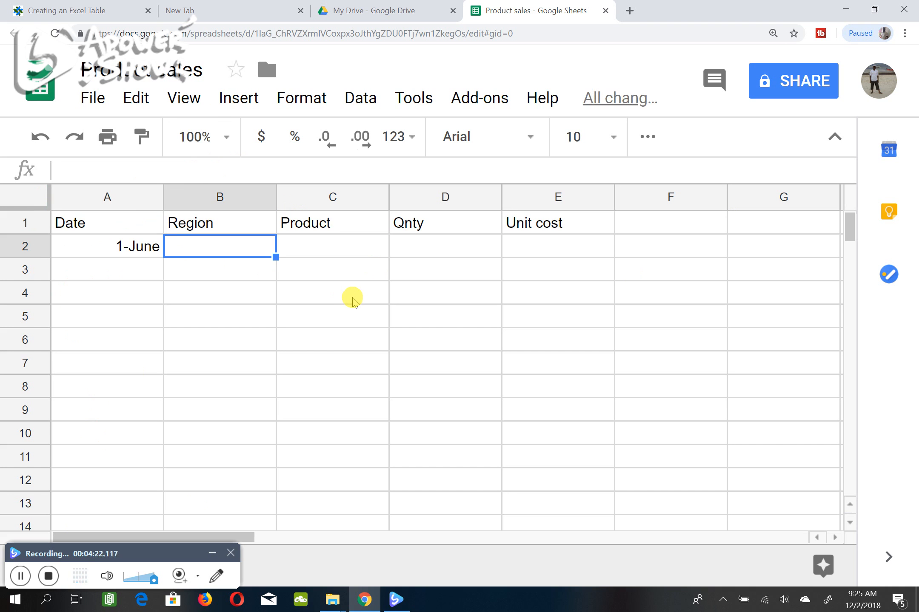
text(East)
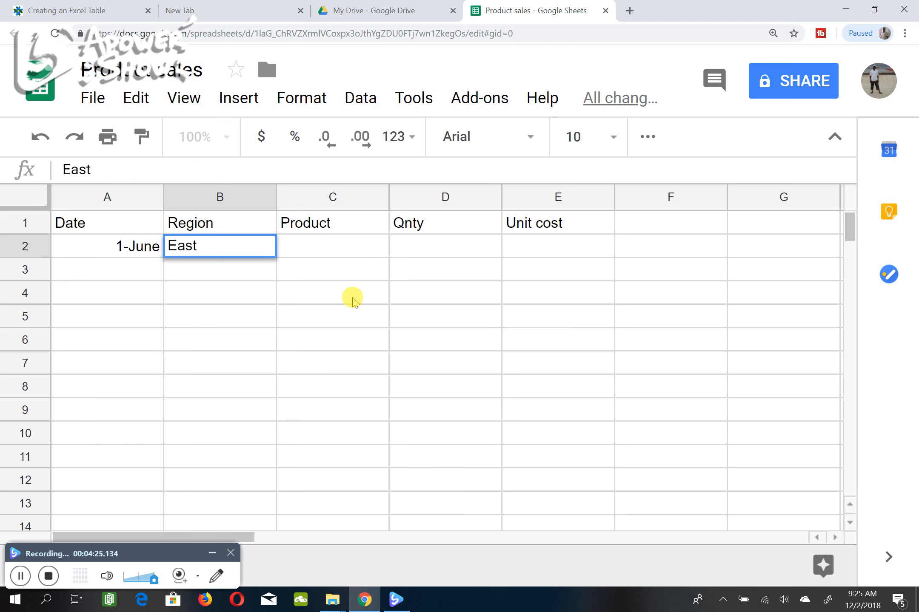
key(Tab)
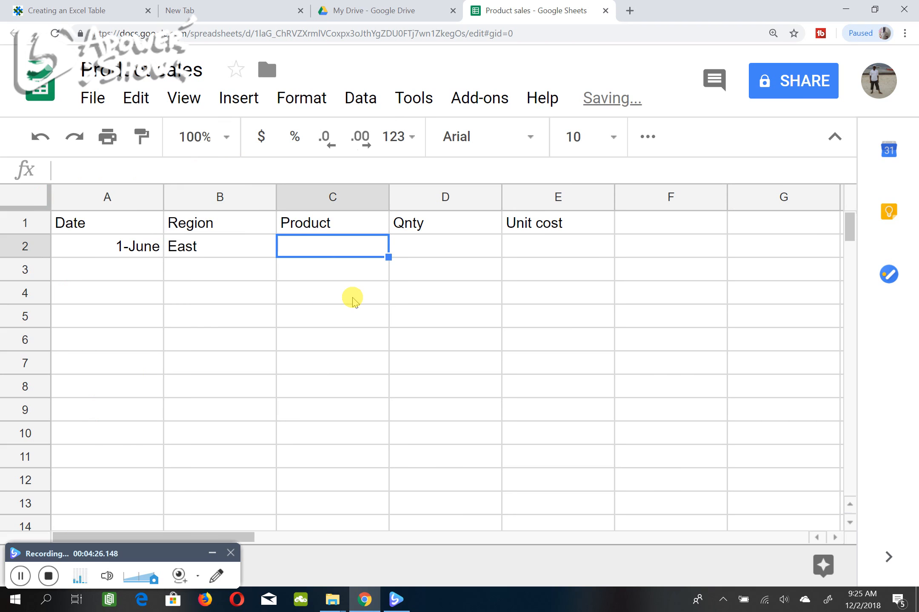
Complete row 2 with the product "paper", quantity 73 and unit cost 12.95.
text(paper)
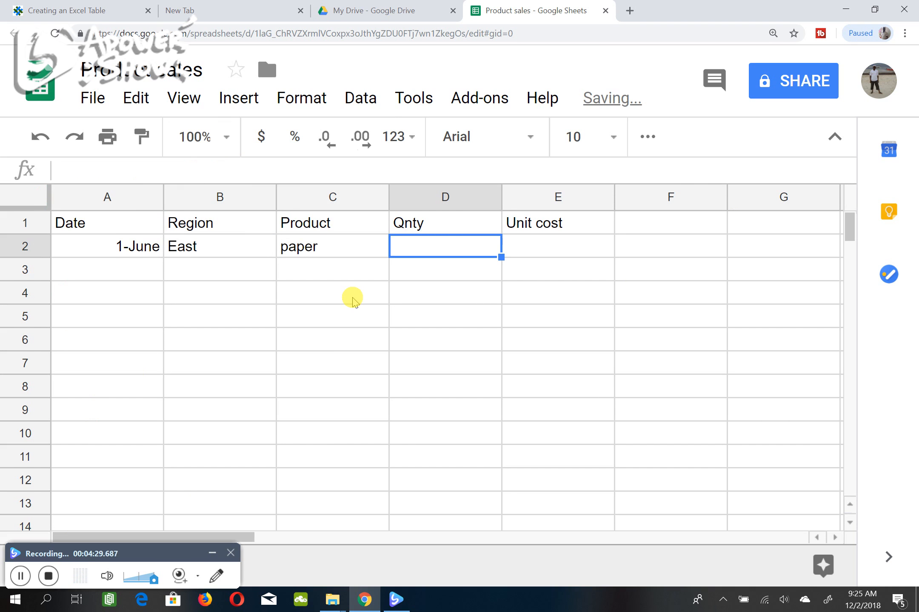
key(Tab)
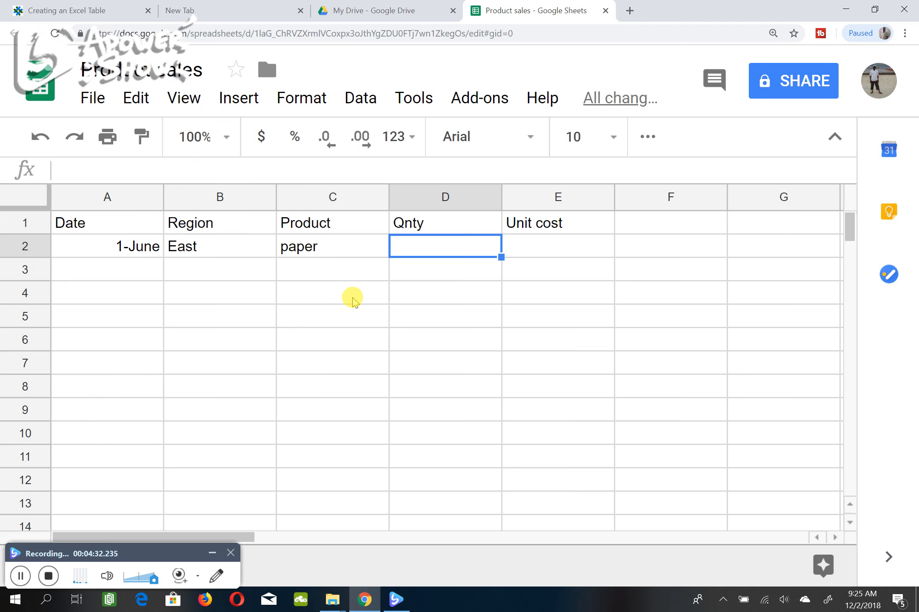
text(73)
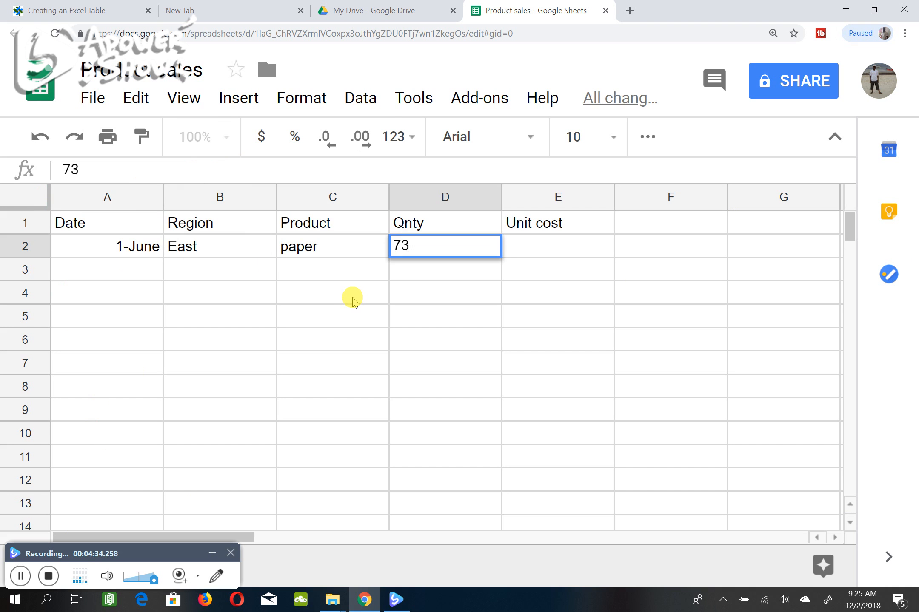
key(Tab)
text(12.95)
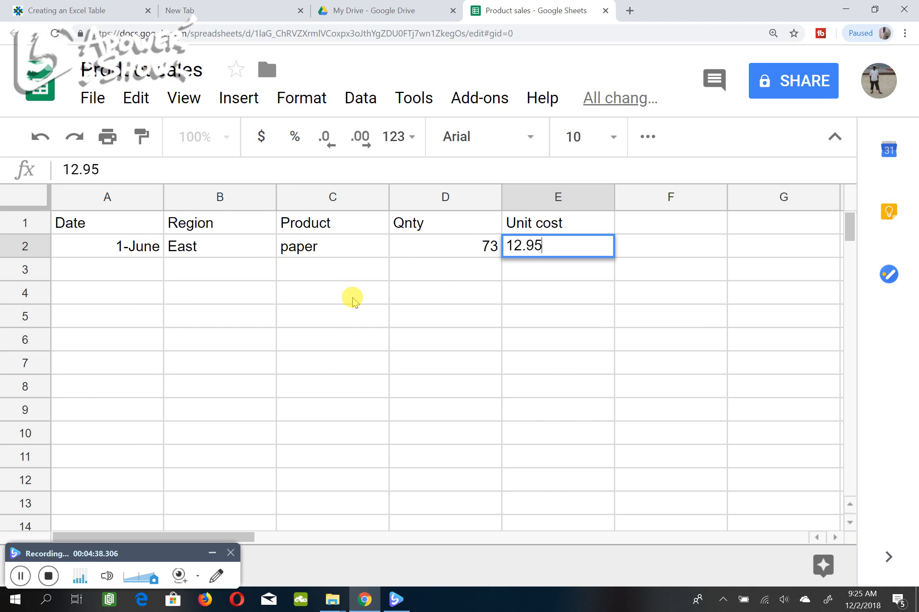
Enter the date "2-June" in cell A3 and the region "West" in cell B3.
click(89, 271)
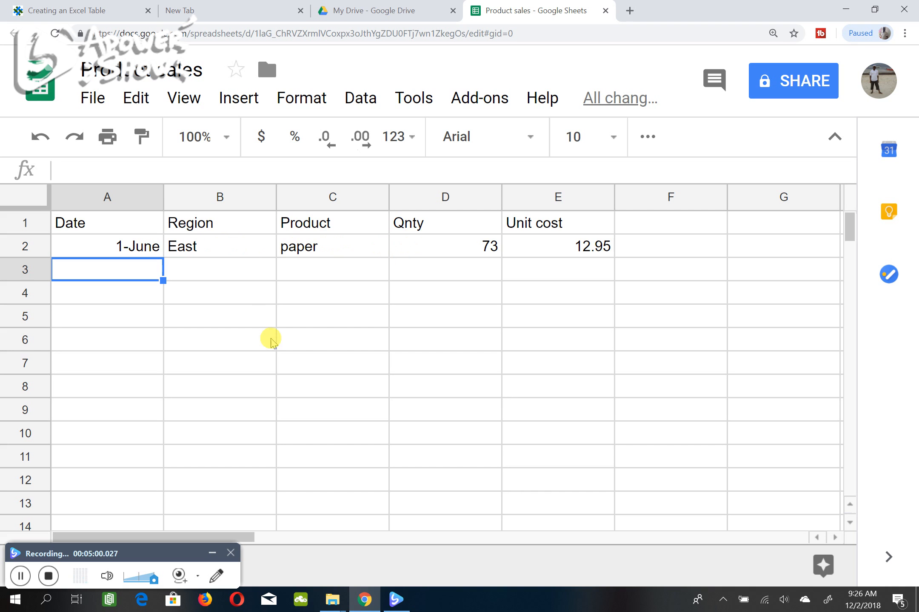
text(2-)
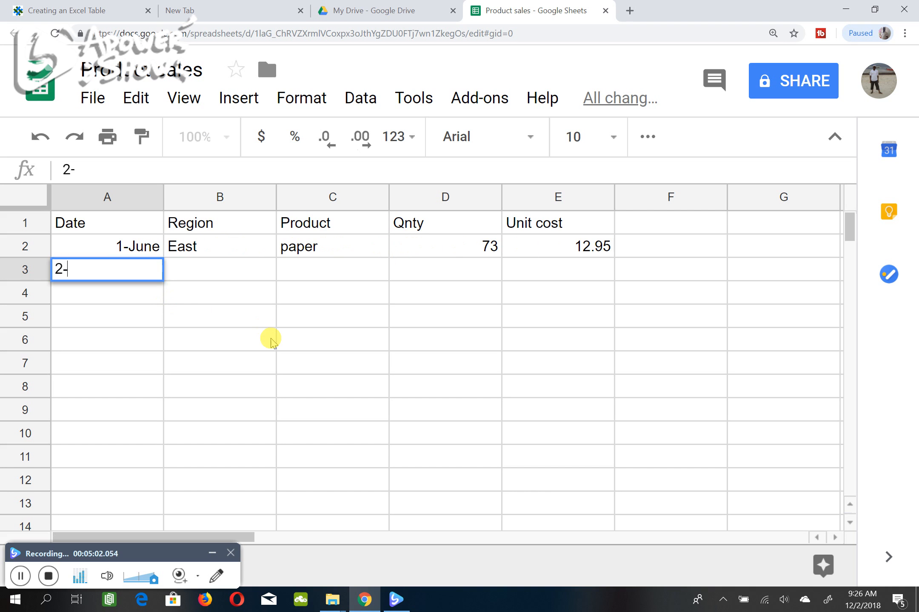
text(June)
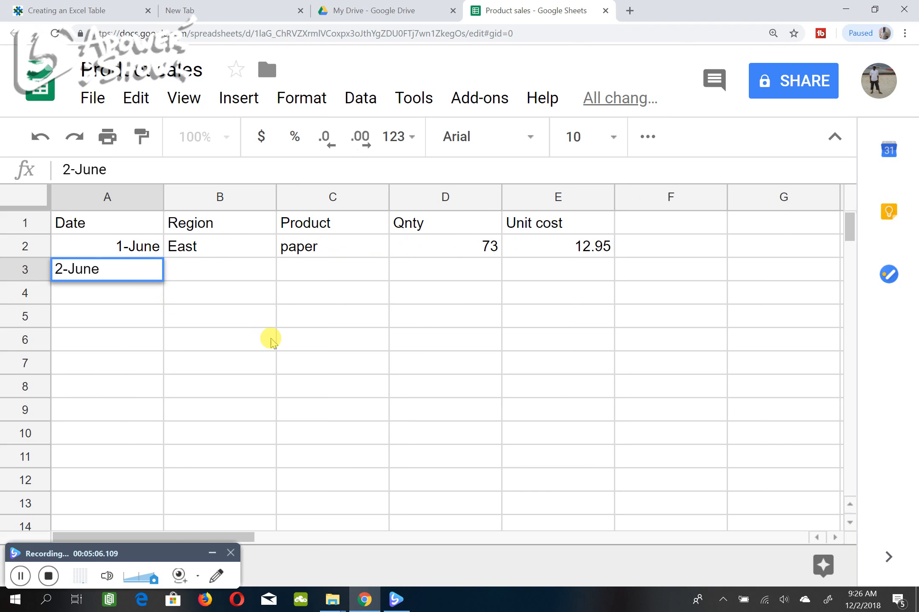
key(Tab)
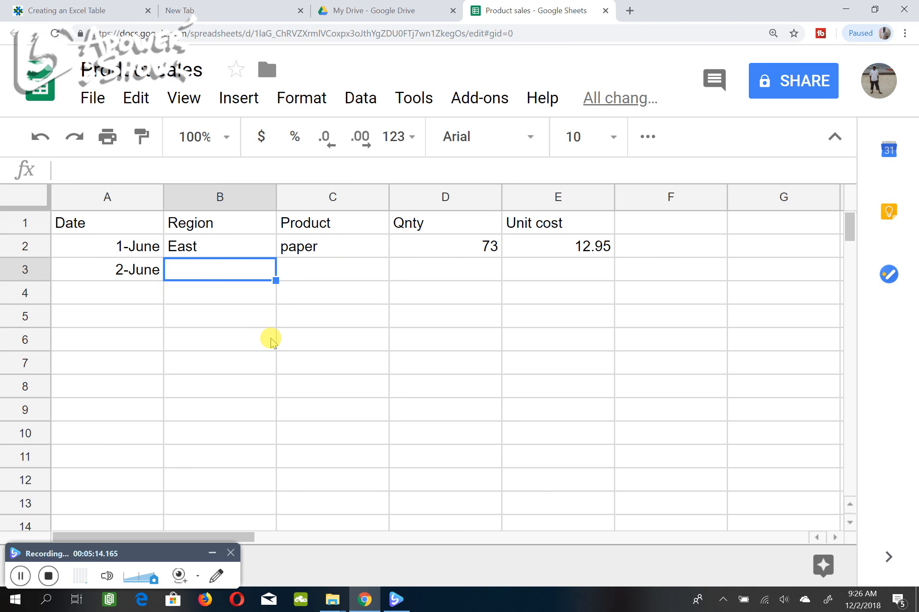
text(West)
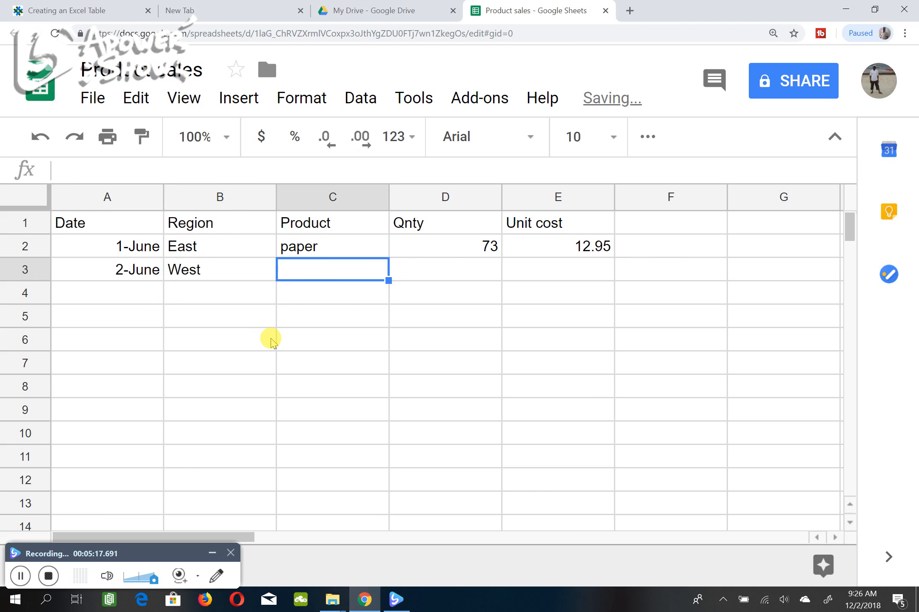
key(Tab)
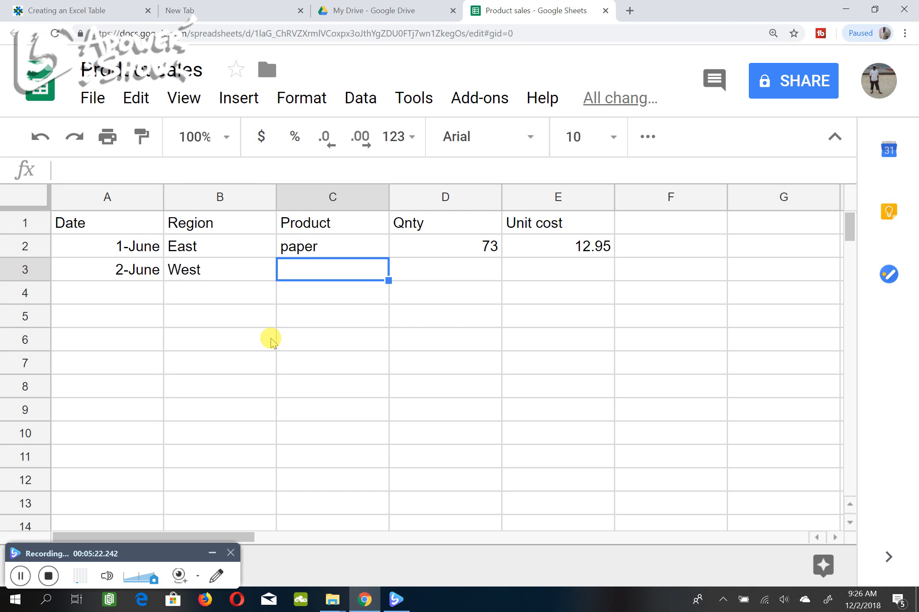
Complete row 3 with the product "pens", quantity 40 and unit cost 2.19.
text(pens)
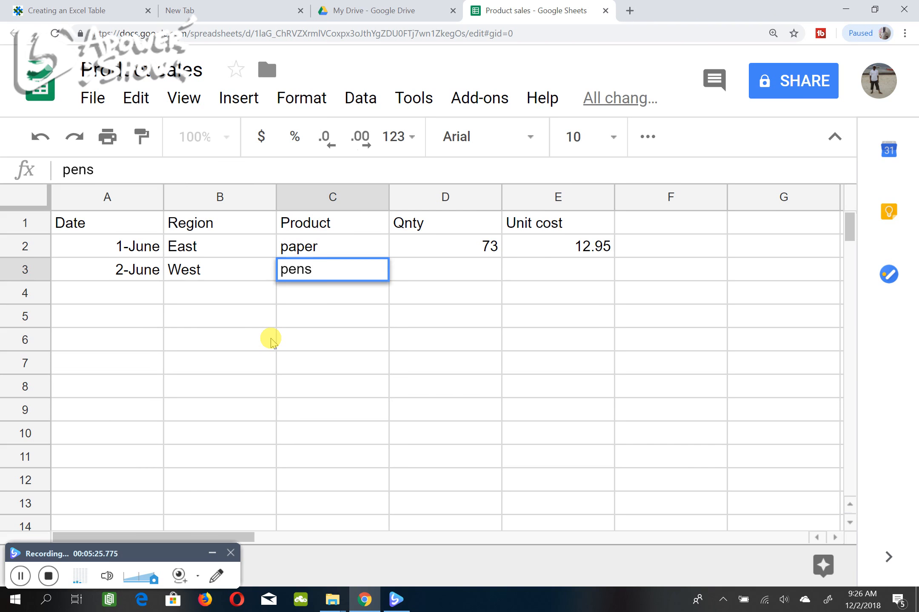
key(Tab)
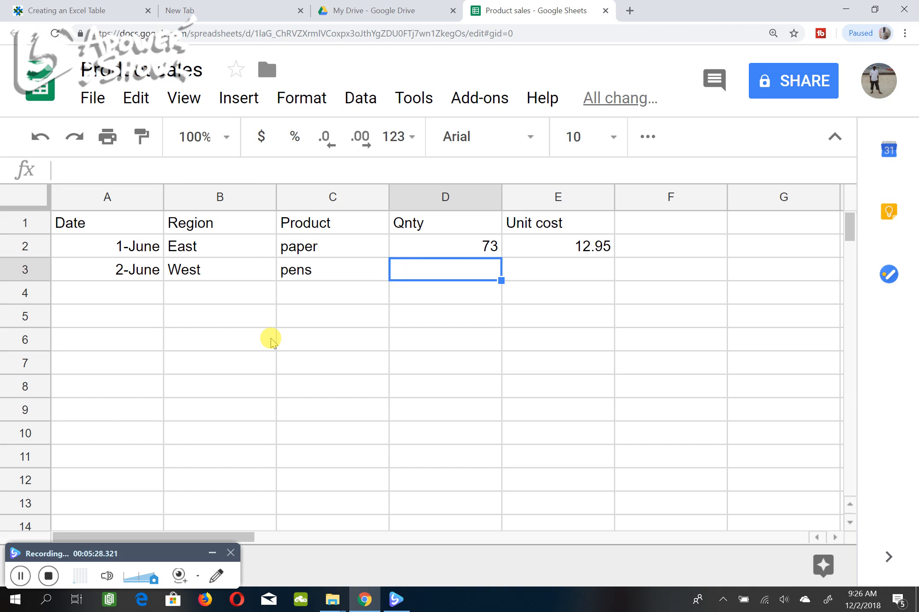
text(40)
key(Tab)
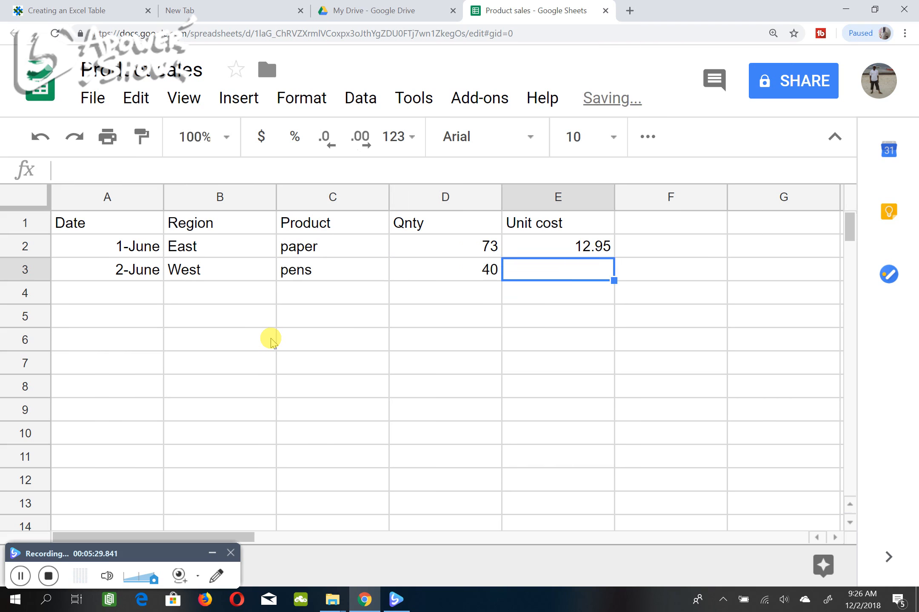
text(2)
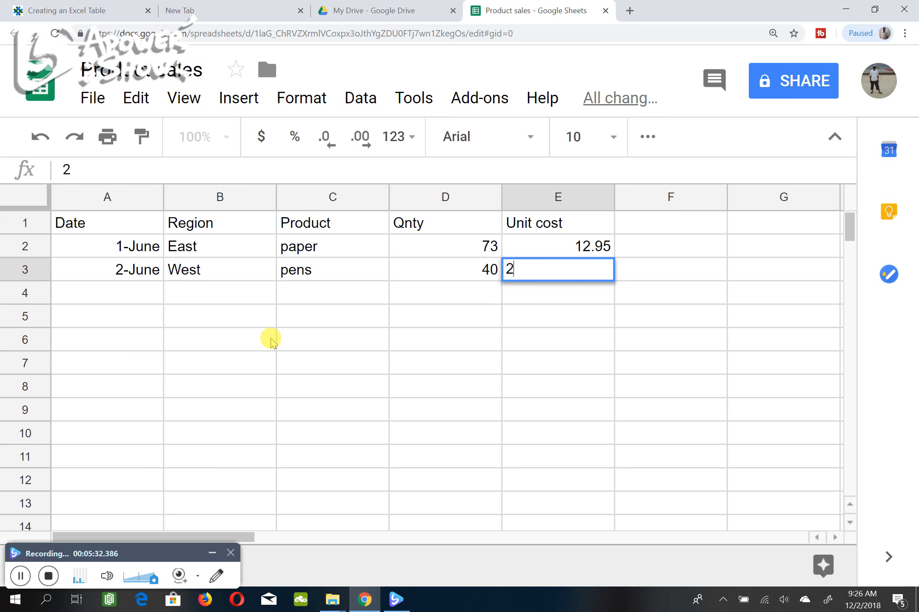
text(.19)
key(Return)
Enter the date "1-June" in cell A4 and the region "East" in cell B4.
key(Left)
key(Left)
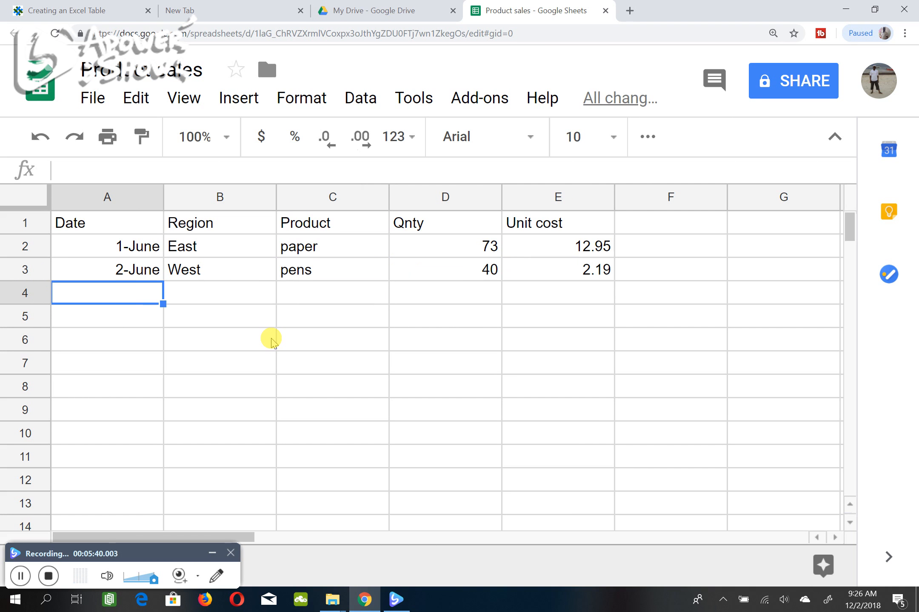
text(1-)
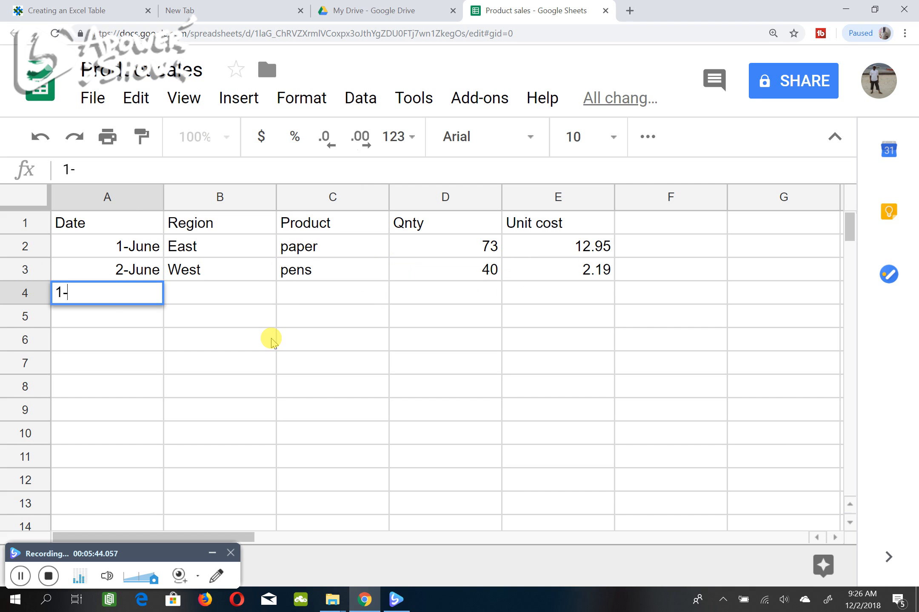
text(June)
key(Tab)
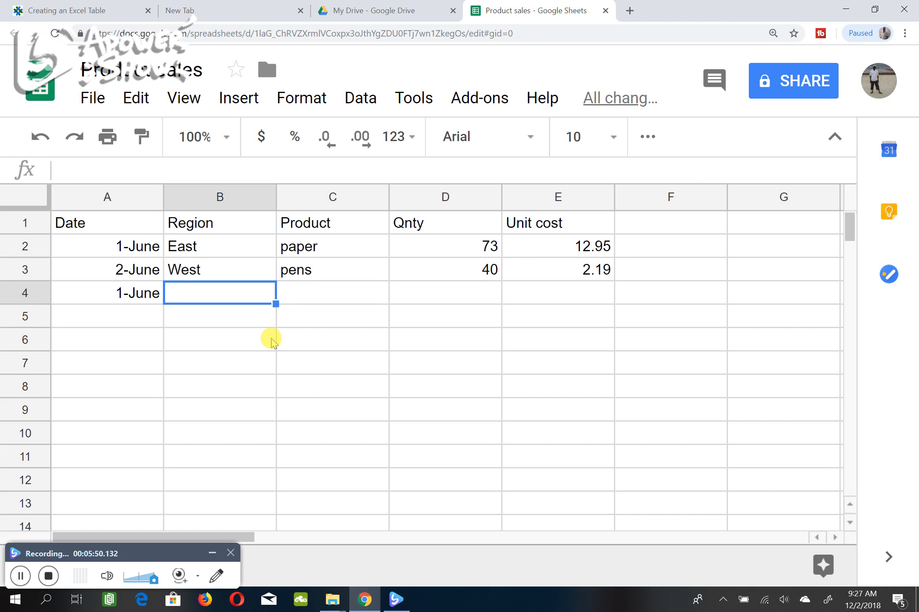
text(East)
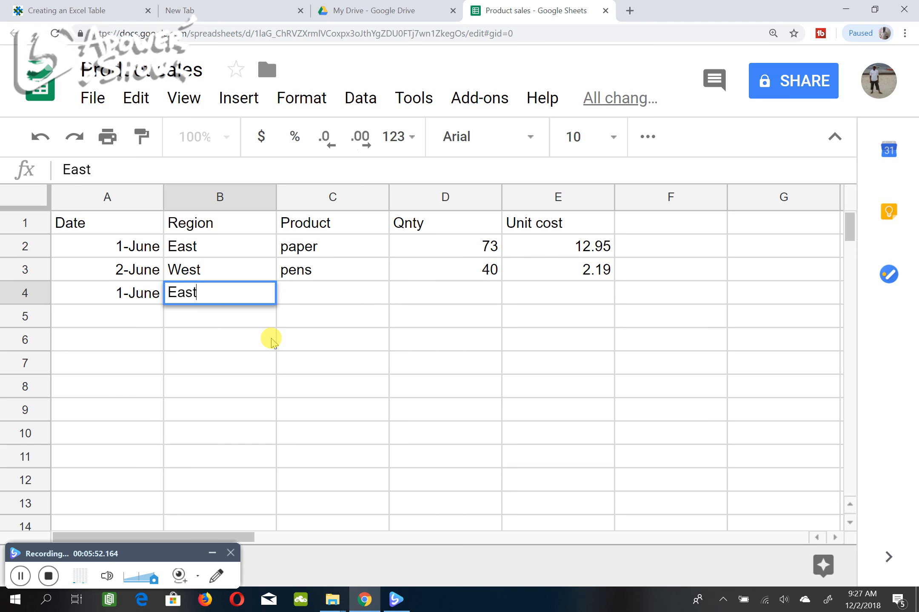
key(Tab)
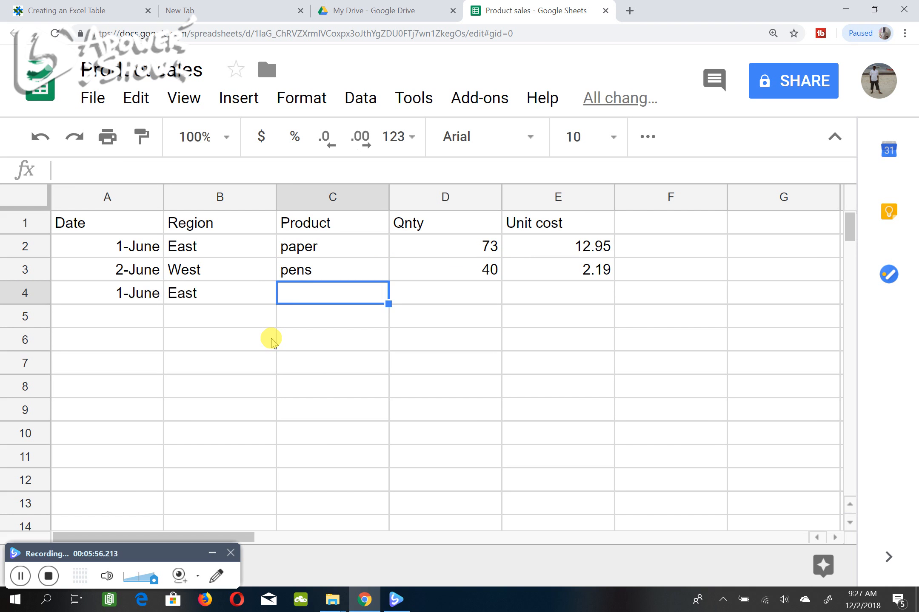
Complete row 4 with the product "paper", quantity 33 and unit cost 12.95.
text(p)
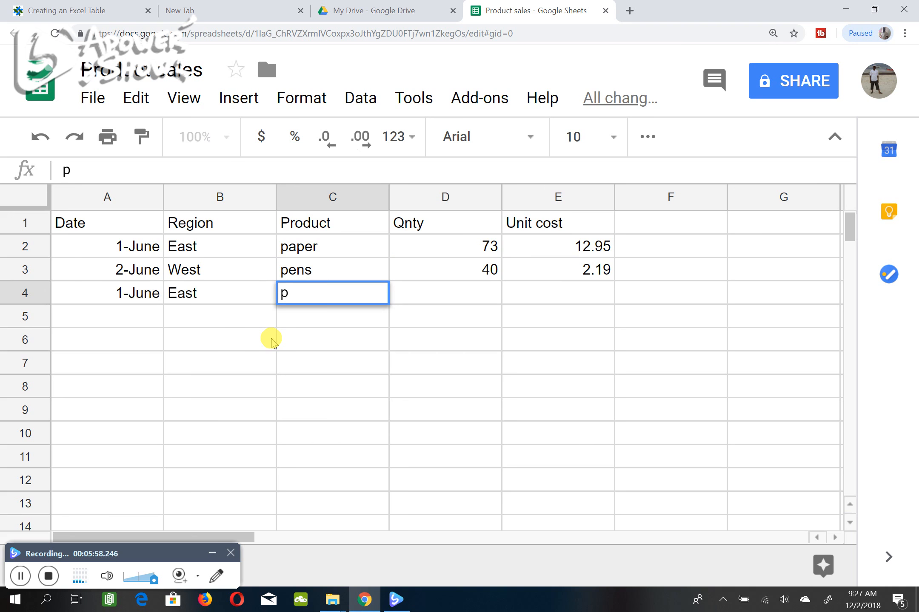
text(aper)
key(Tab)
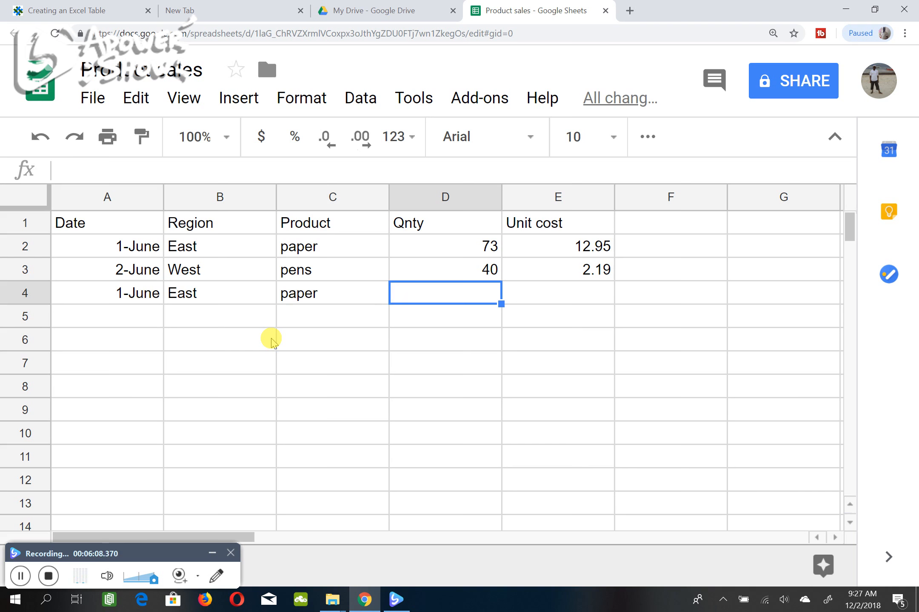
text(33)
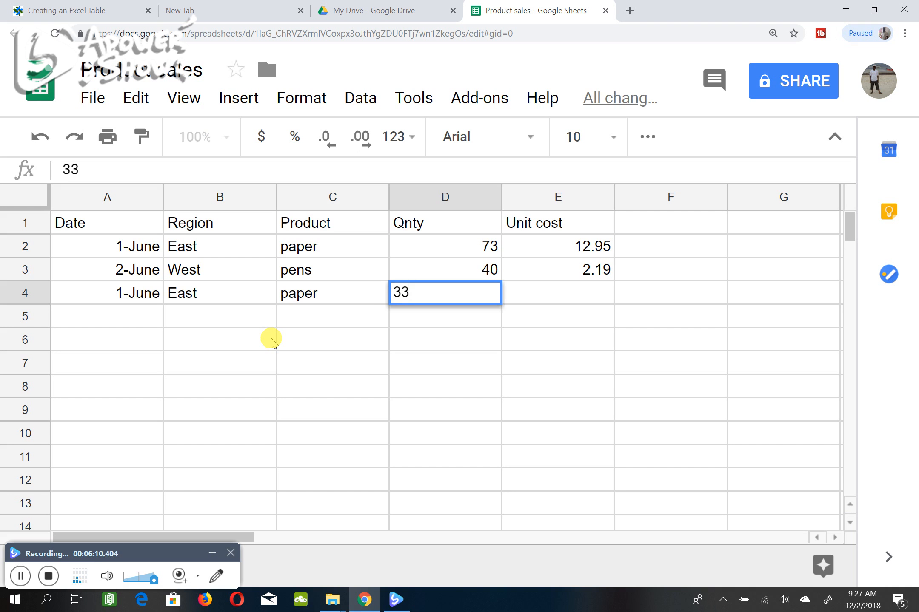
key(Tab)
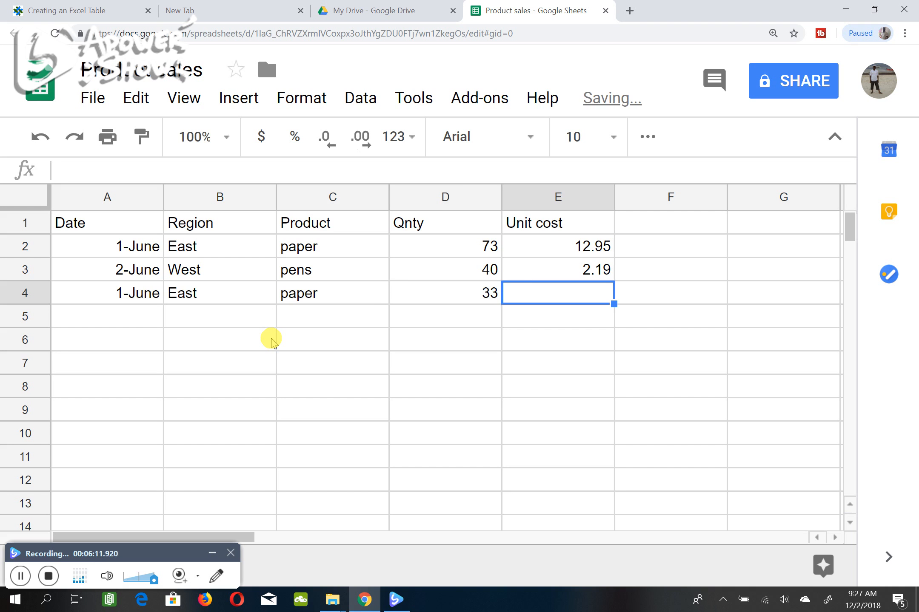
text(12.95)
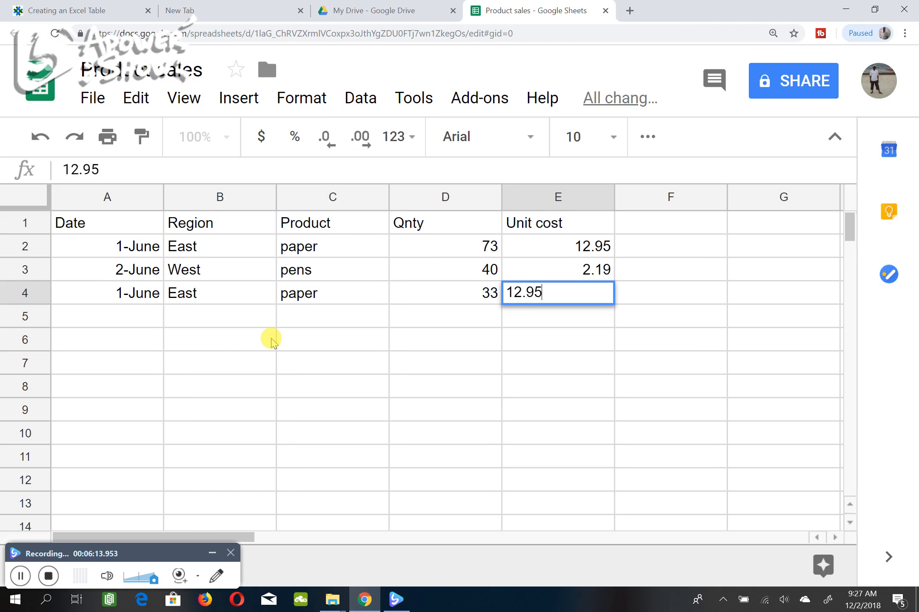
key(Return)
Enter the date "3-June" in cell A5 and the region "East" in cell B5.
key(Left)
key(Left)
key(Left)
key(Left)
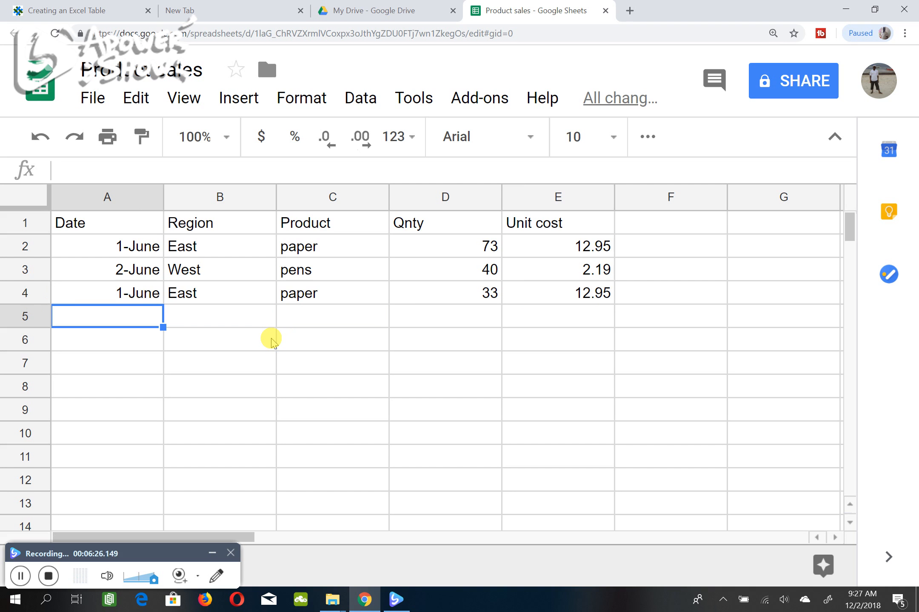
text(3)
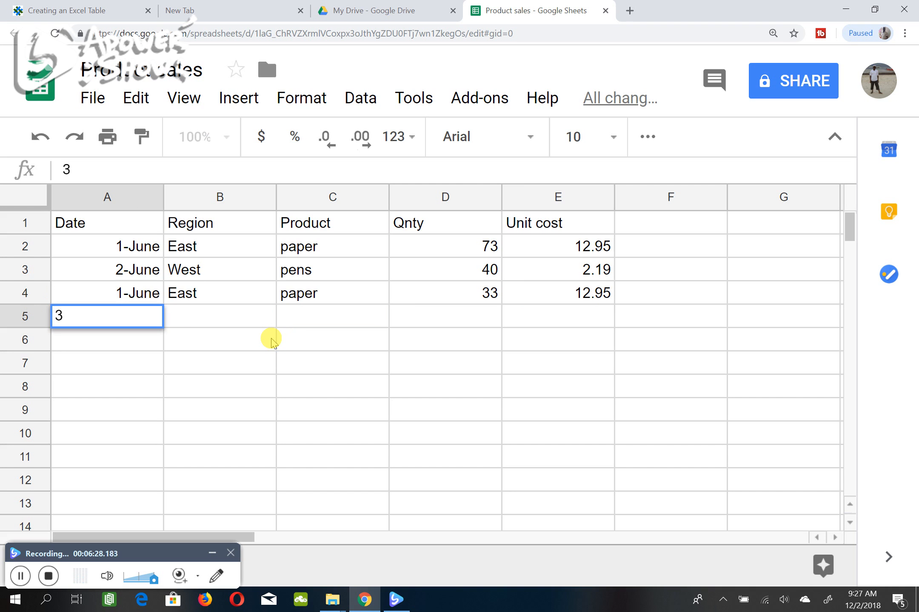
text(-June)
key(Tab)
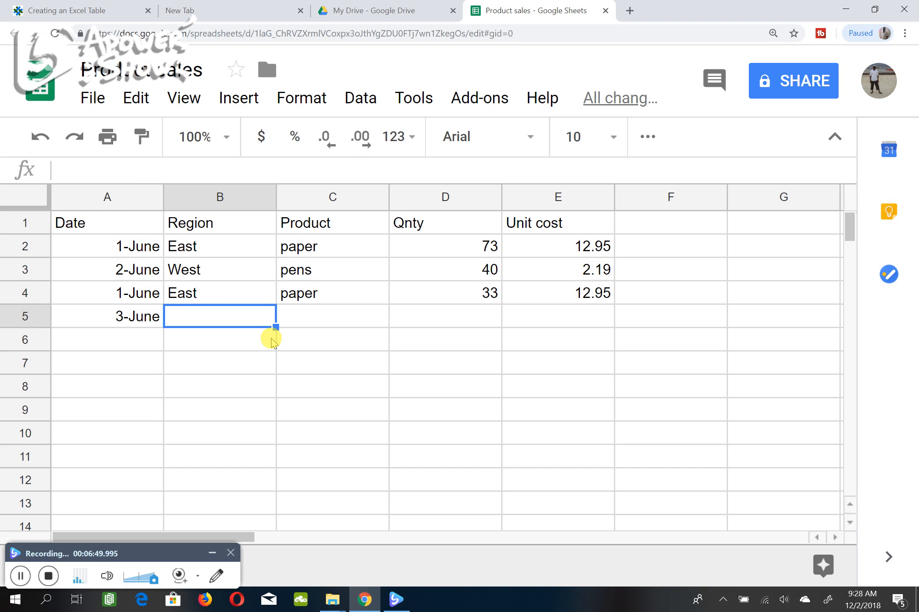
text(East)
key(Tab)
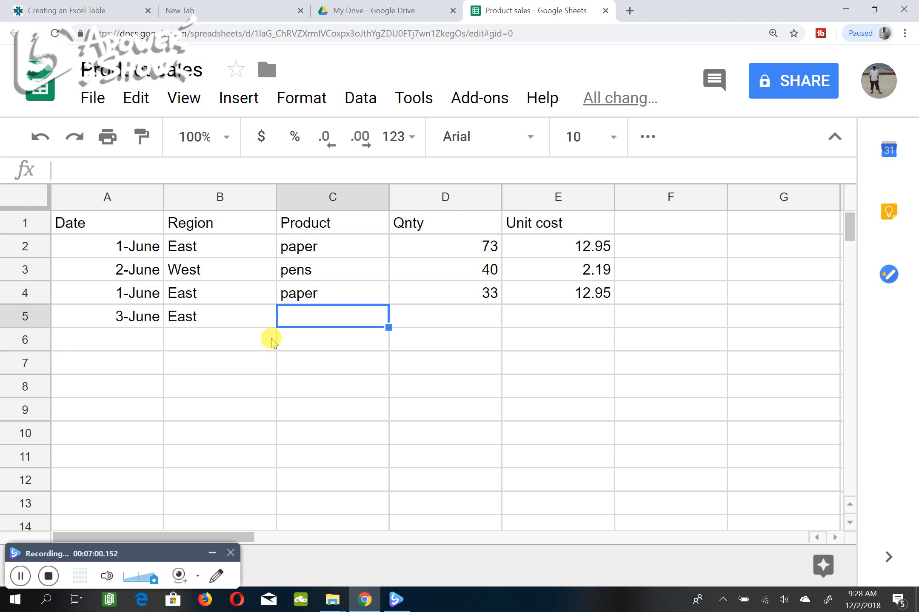
Complete row 5 with the product "paper", quantity 21 and unit cost 12.95.
text(paper)
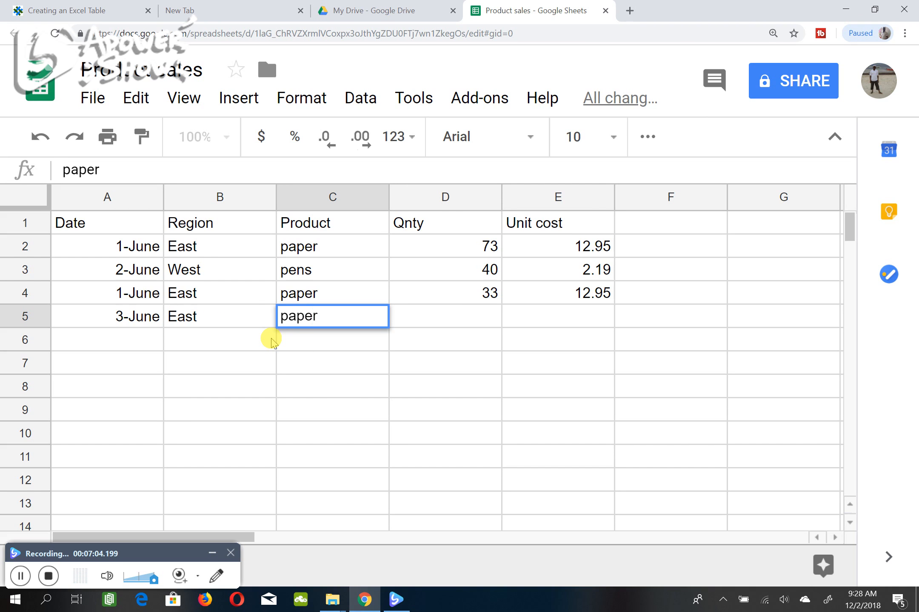
key(Tab)
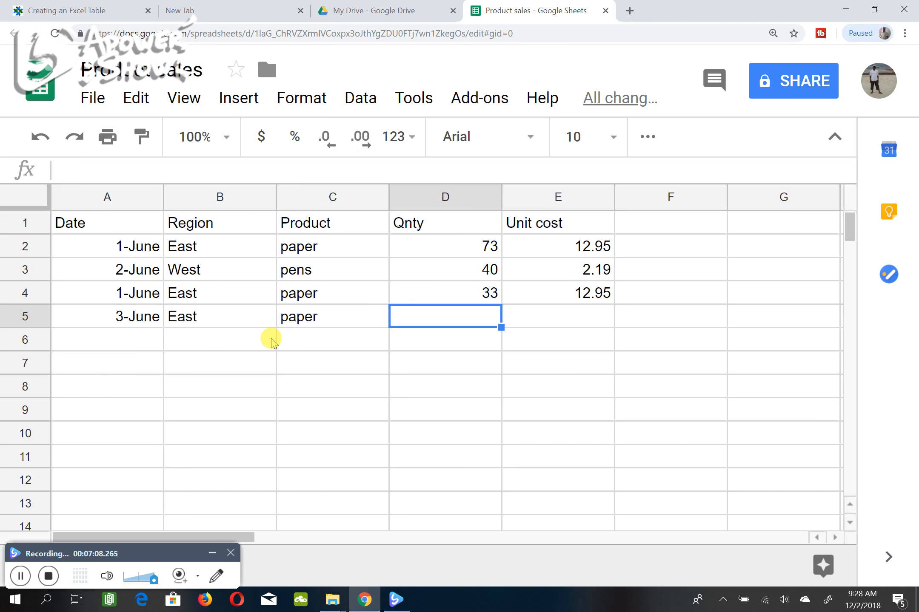
text(21)
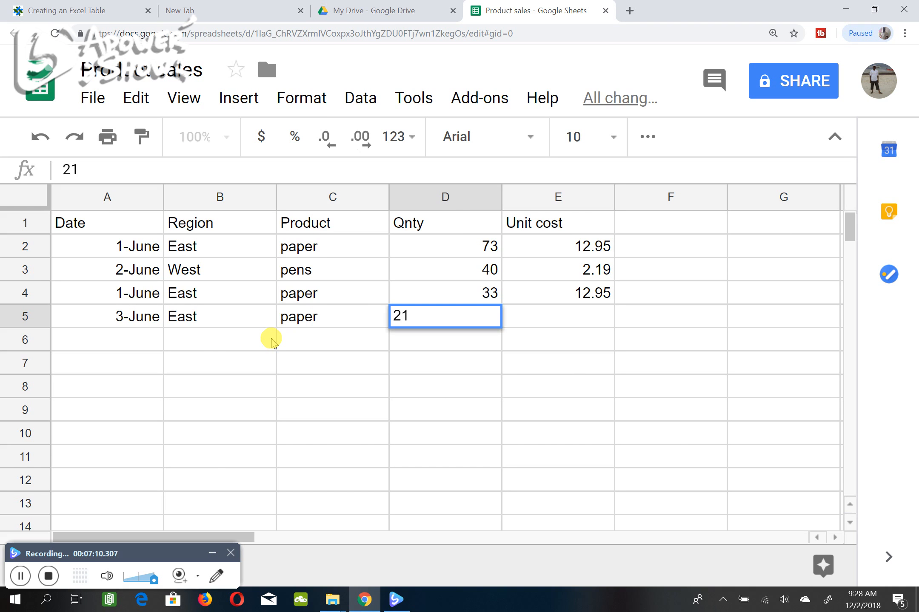
key(Tab)
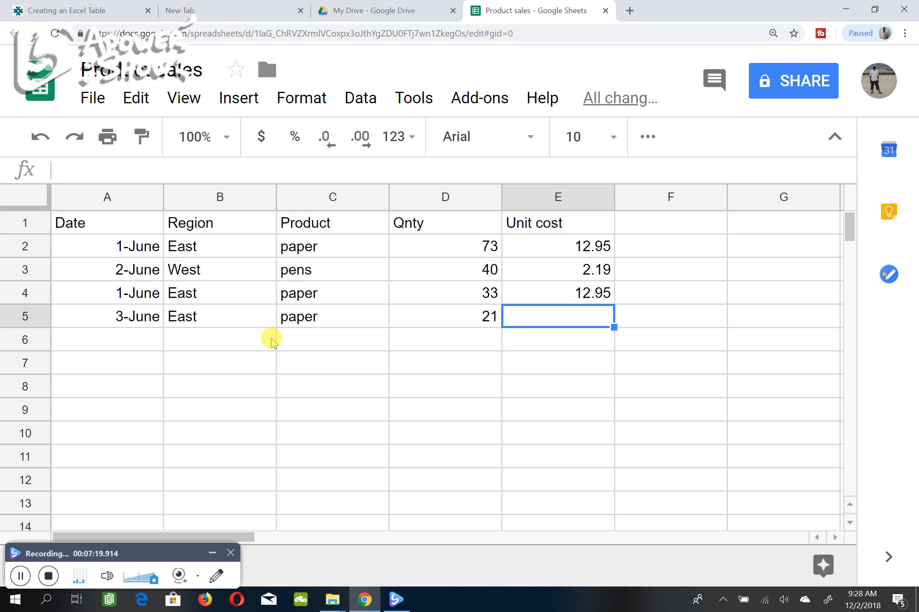
text(12.9)
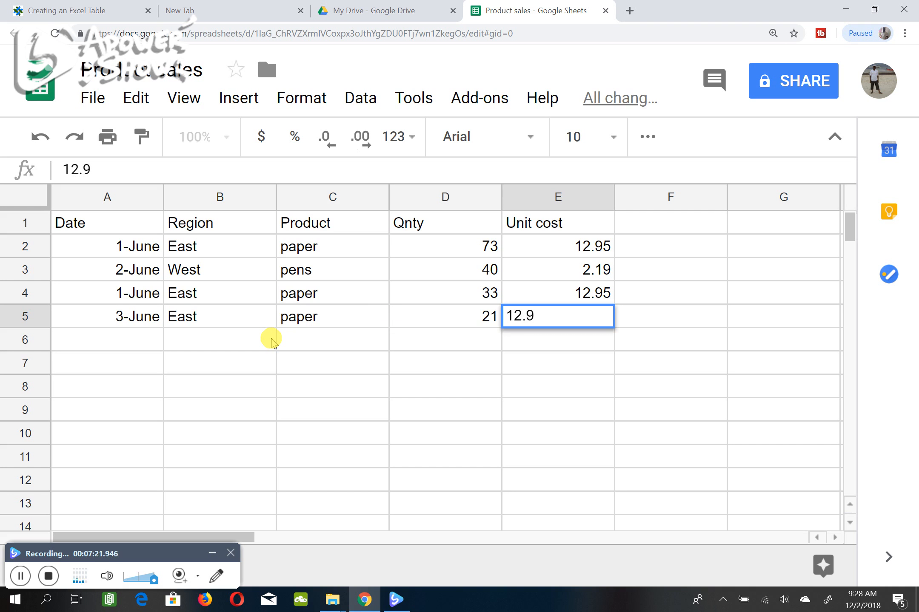
text(5)
key(Return)
Enter the date "2-June" in cell A6 and the region "East" in cell B6.
key(Left)
key(Left)
key(Left)
key(Left)
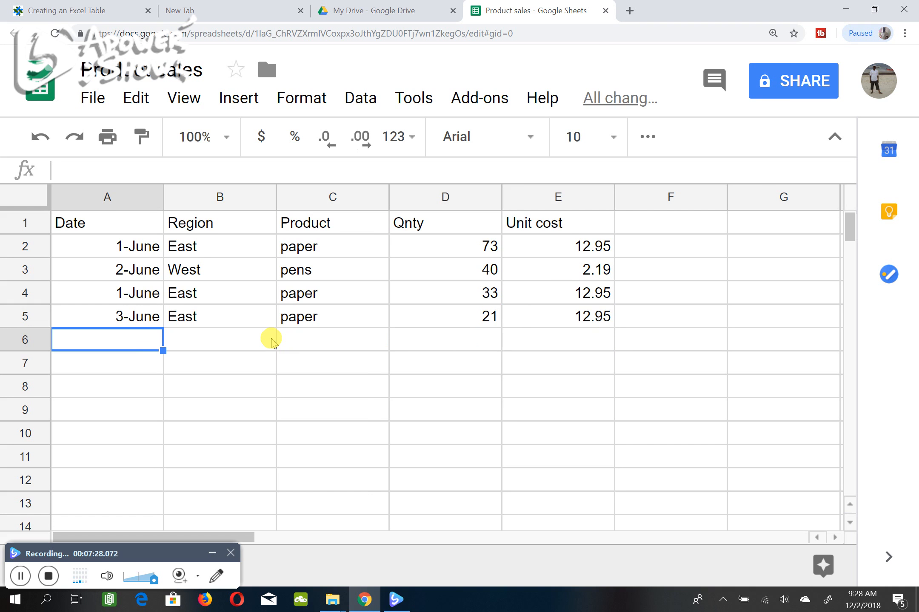
text(2)
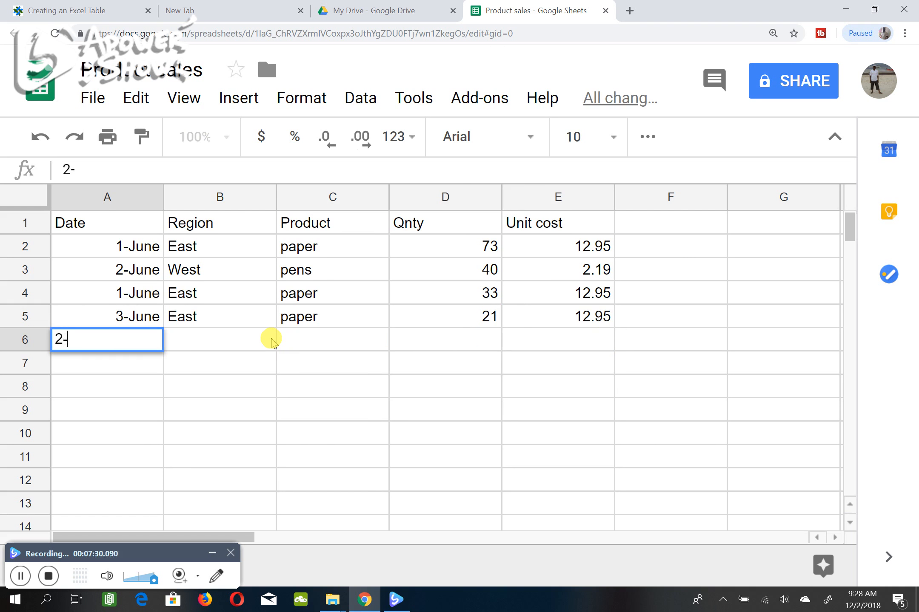
text(-June)
key(Tab)
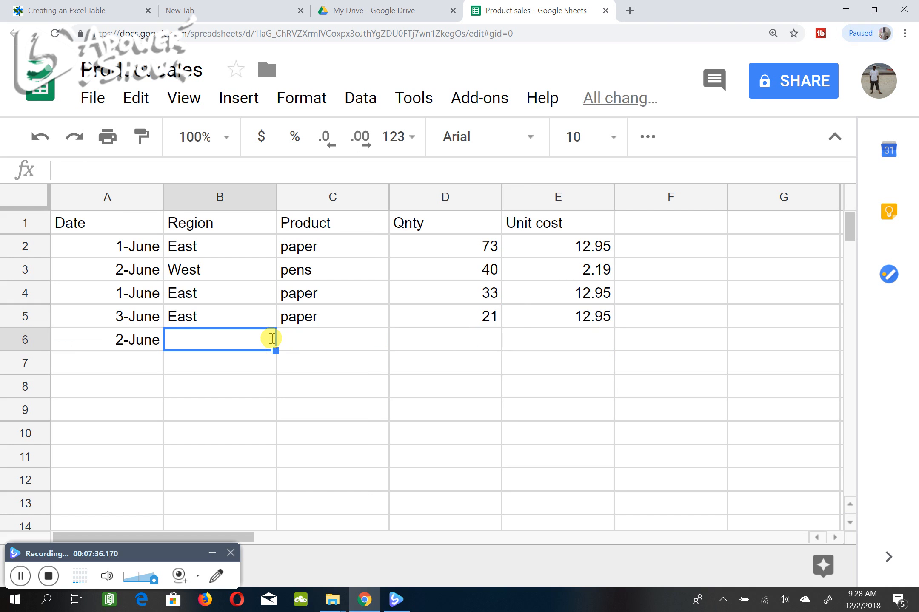
text(Esat)
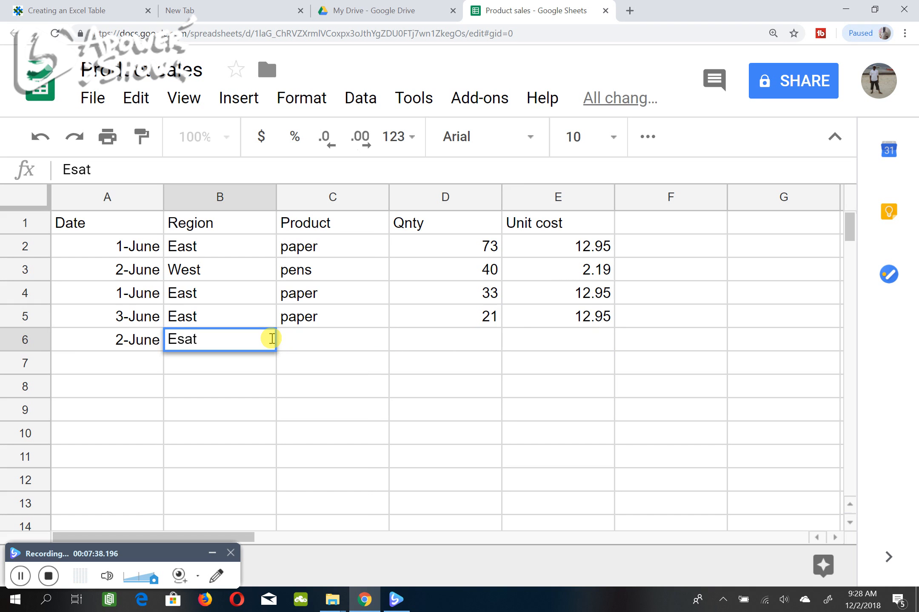
key(BackSpace)
key(BackSpace)
key(BackSpace)
text(ast)
key(Tab)
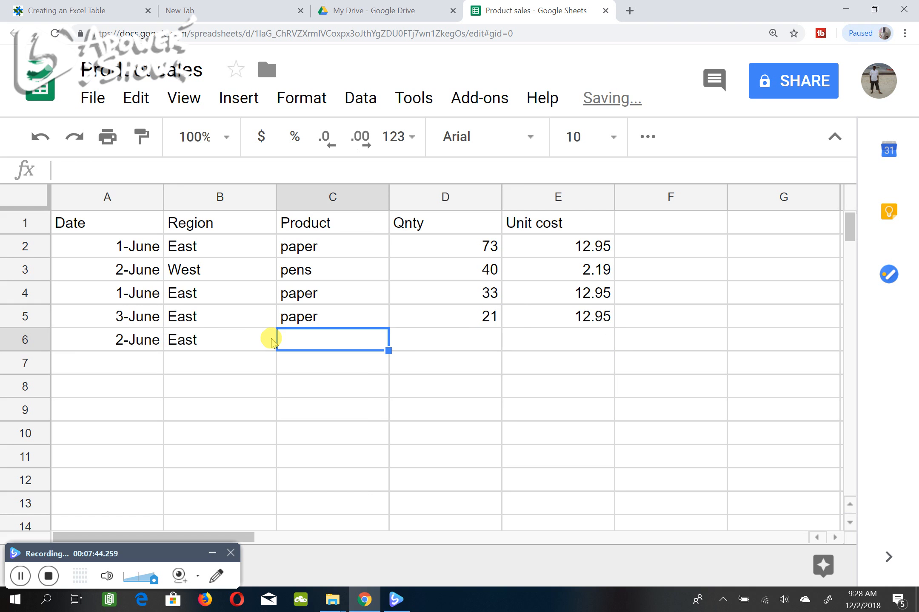
Complete row 6 with the product "Pens", quantity 14 and unit cost 2.19.
text(P)
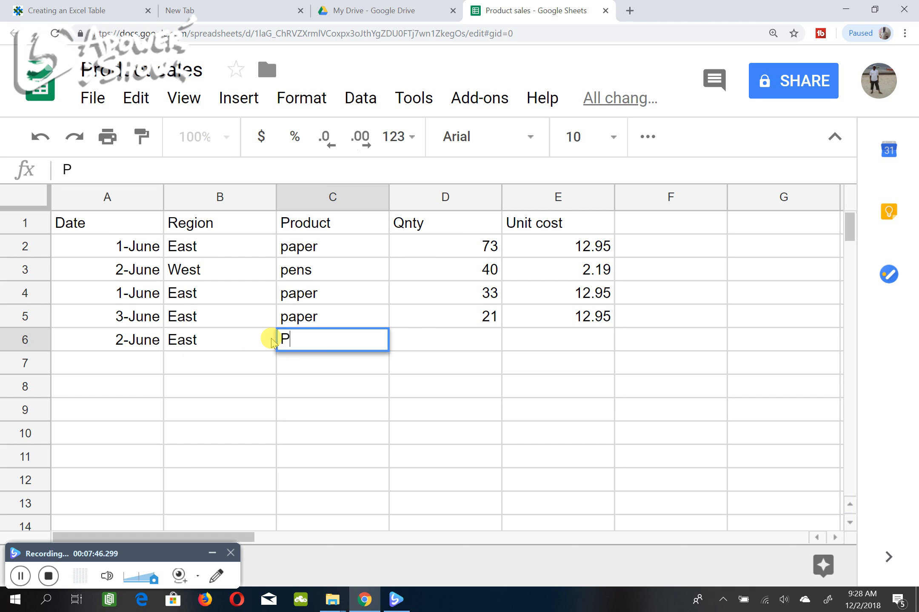
text(ens)
key(Tab)
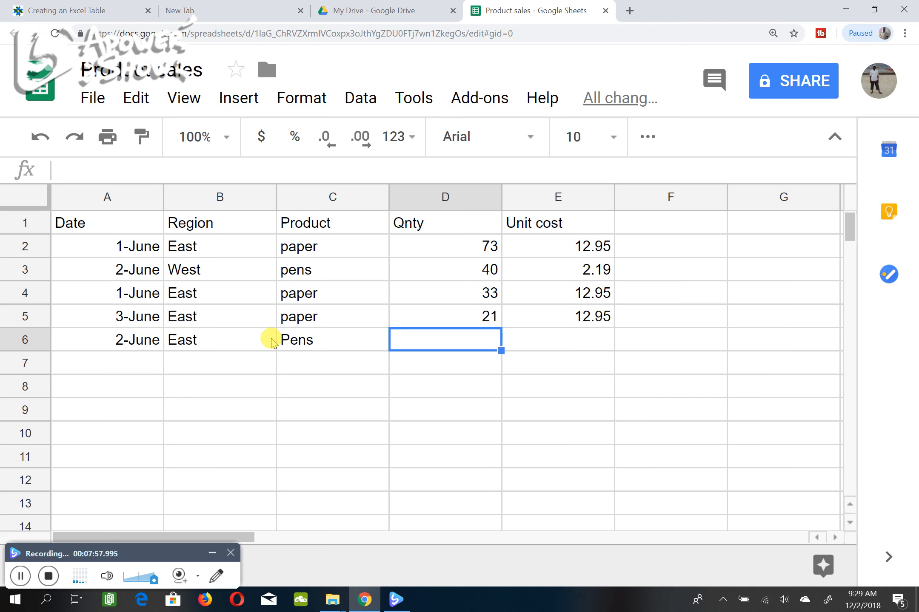
text(14)
key(Tab)
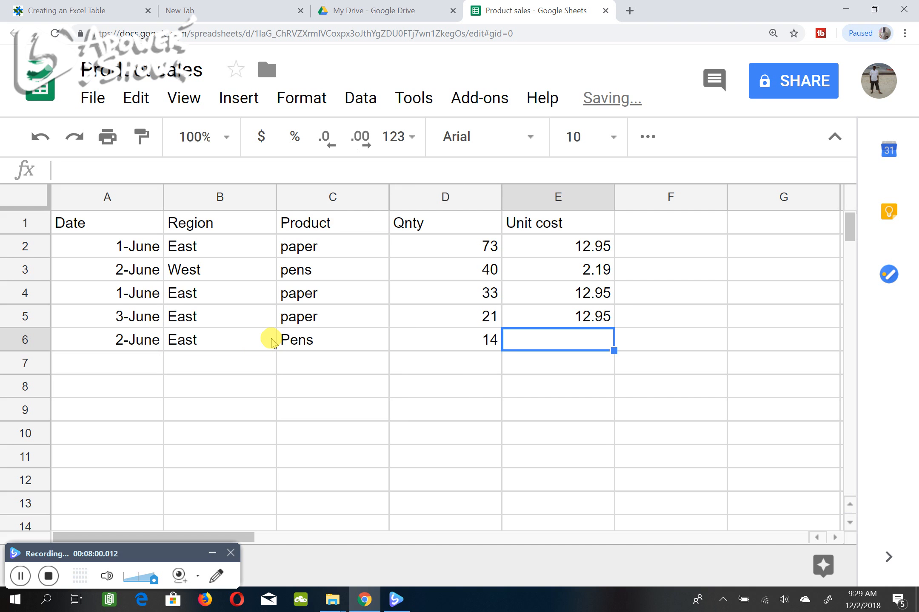
text(2.19)
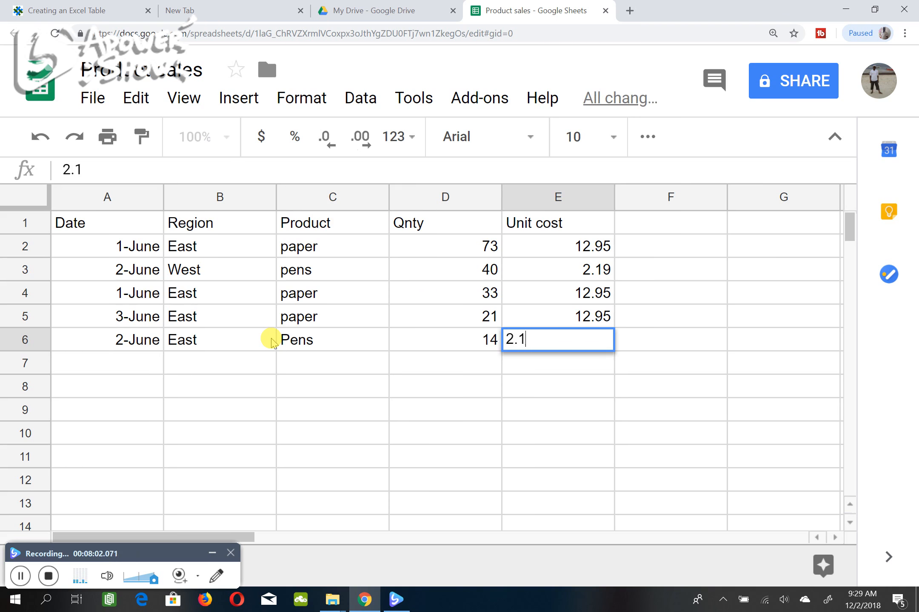
key(Return)
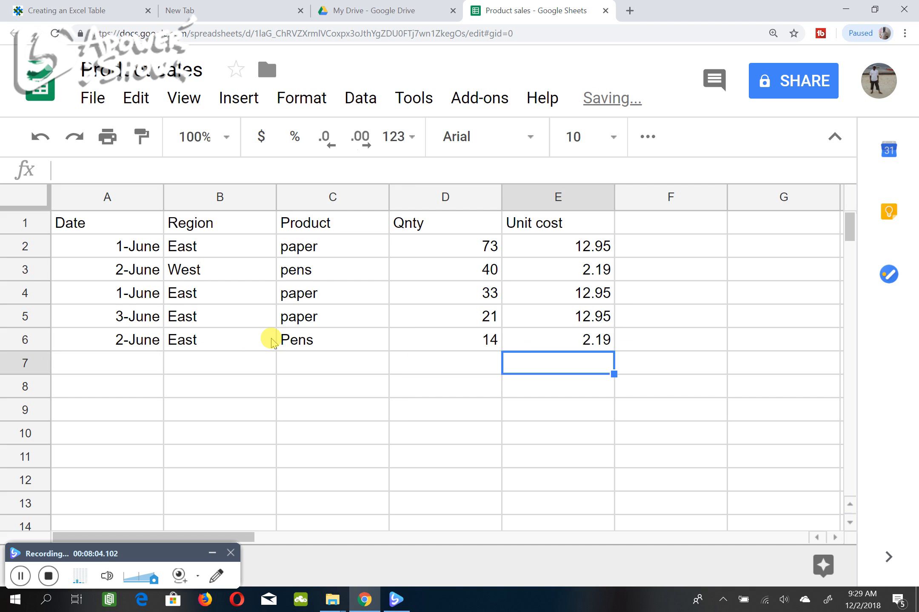
Enter the date "3-June" in cell A7 and the region "West" in cell B7.
key(Left)
key(Left)
key(Left)
key(Left)
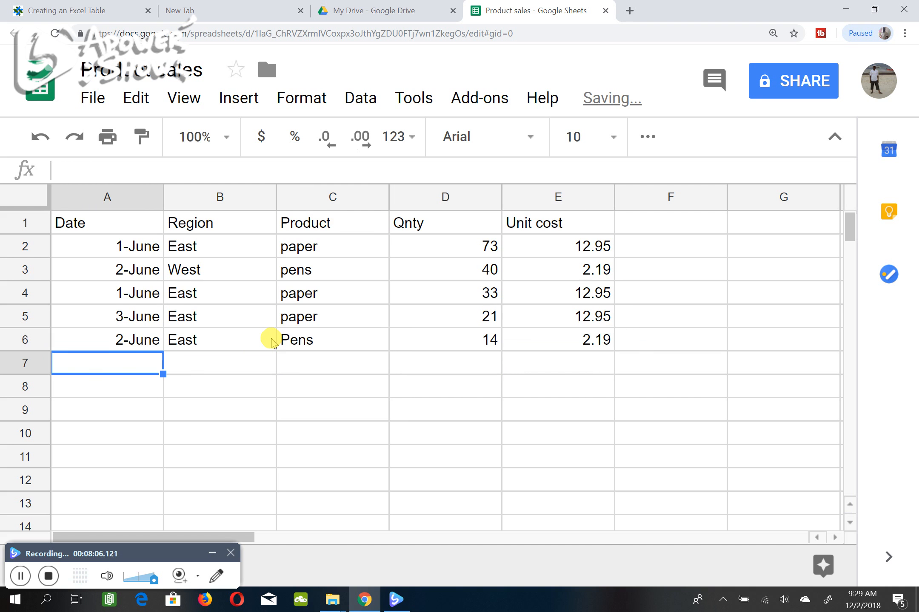
text(3-)
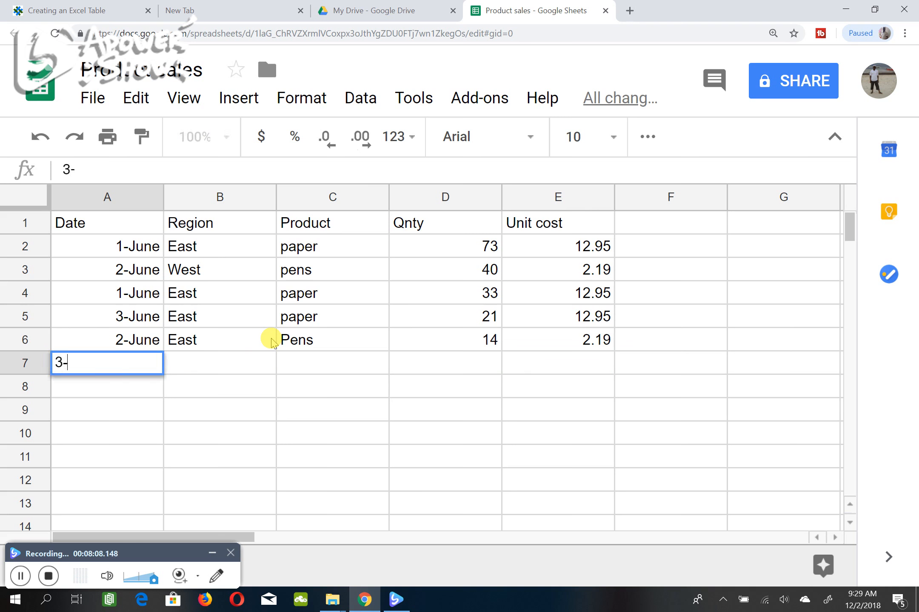
text(June)
key(Tab)
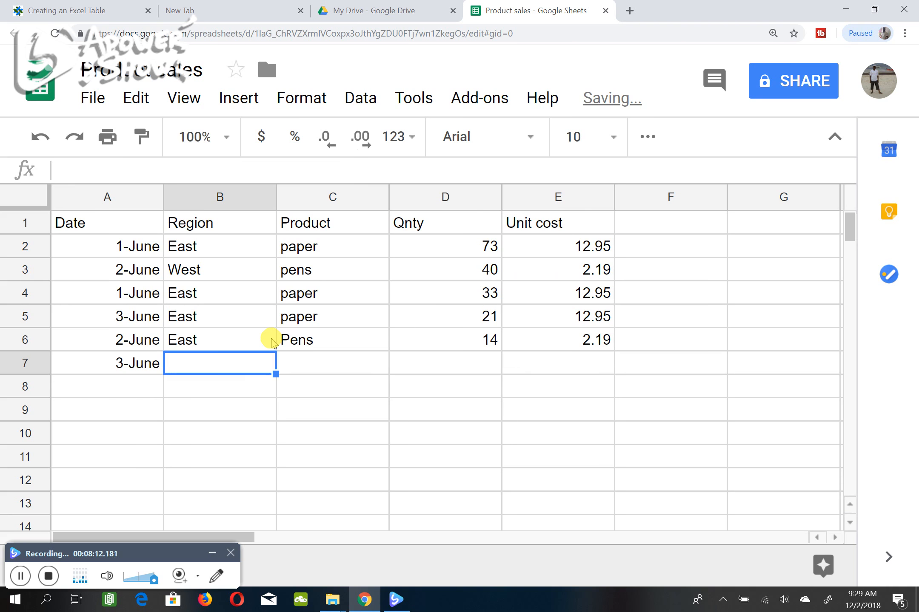
text(West)
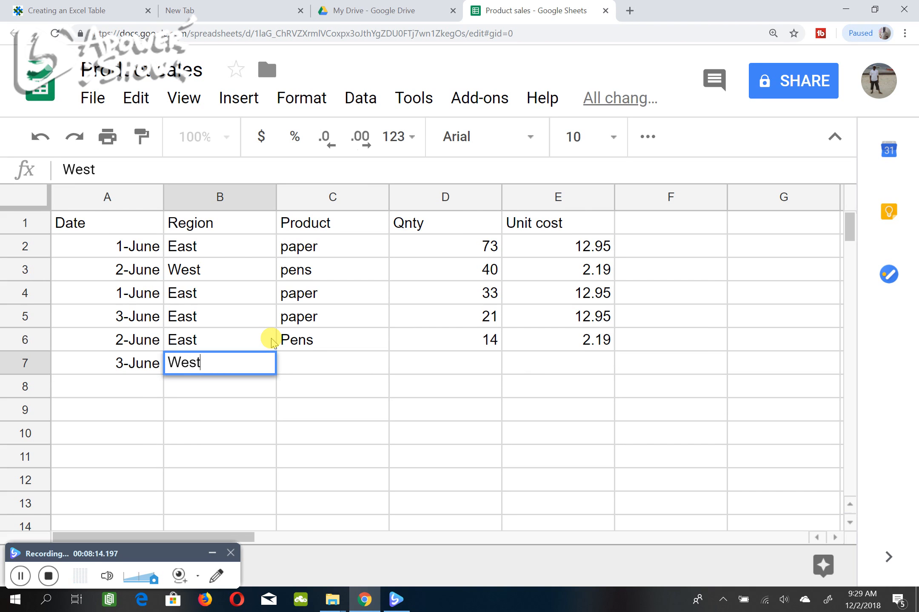
key(Tab)
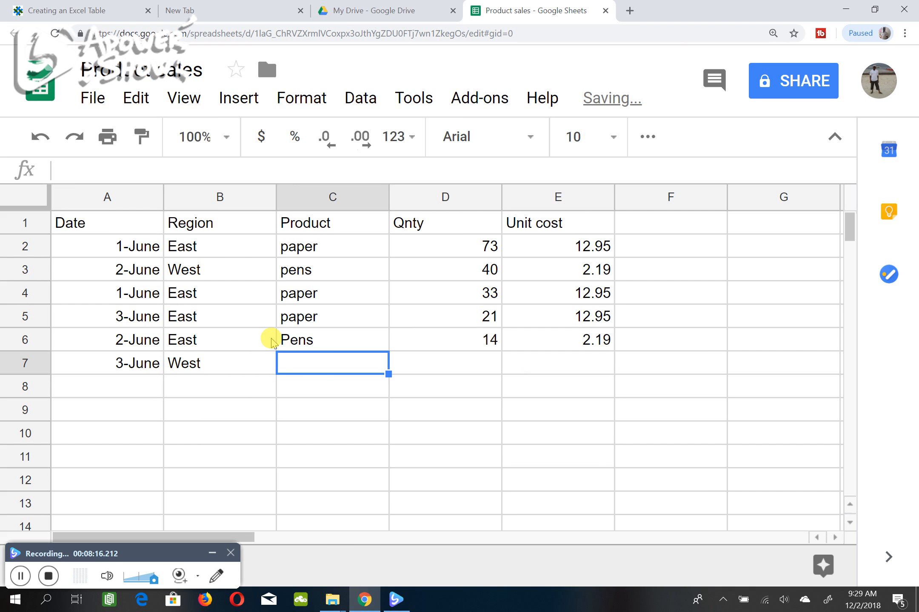
Complete row 7 with the product "paper", quantity 10 and unit cost 12.95.
text(paper)
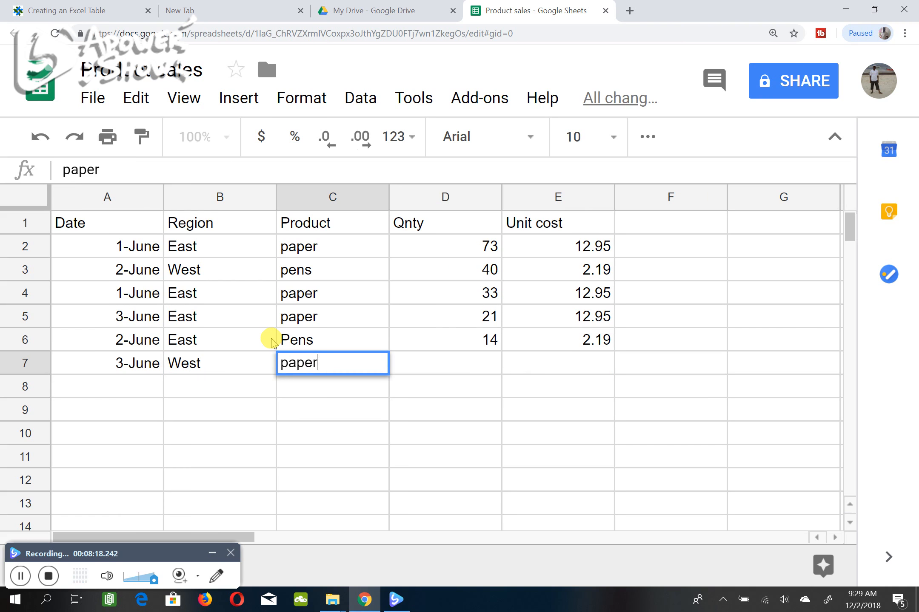
key(Tab)
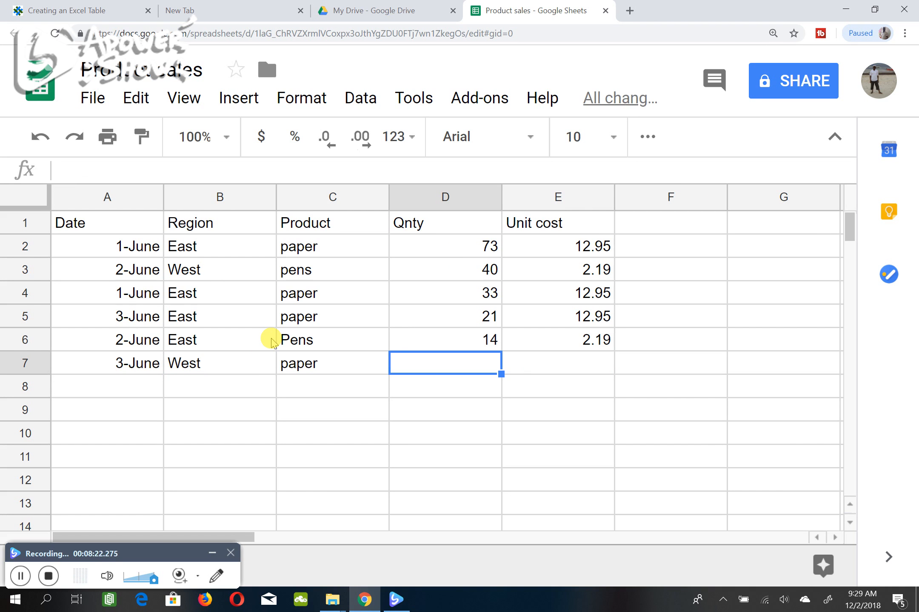
text(10)
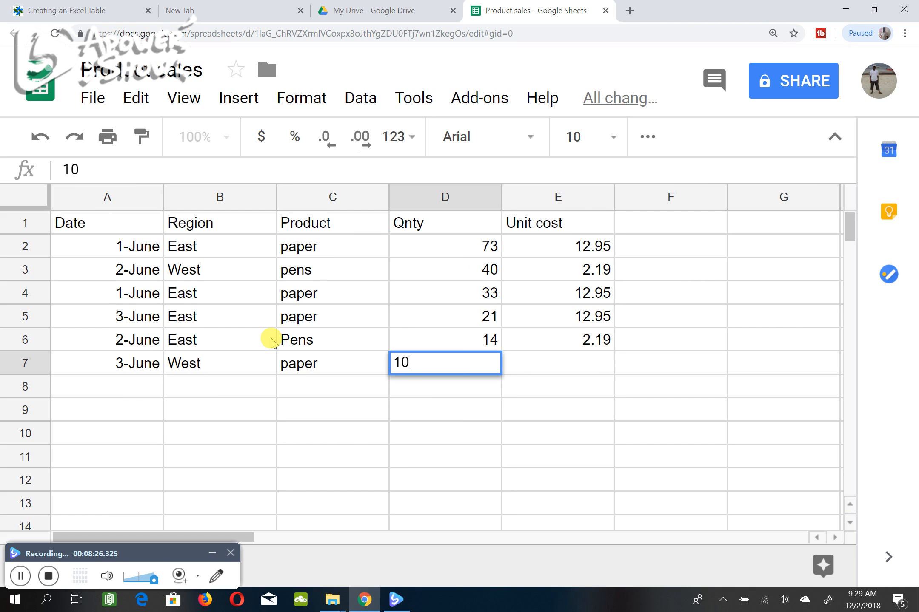
key(Tab)
text(12.95)
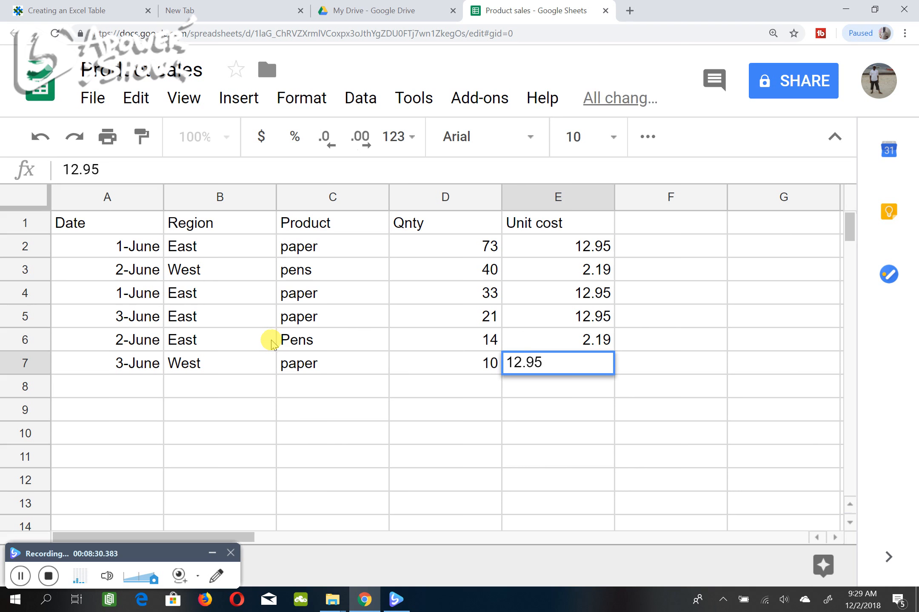
click(657, 342)
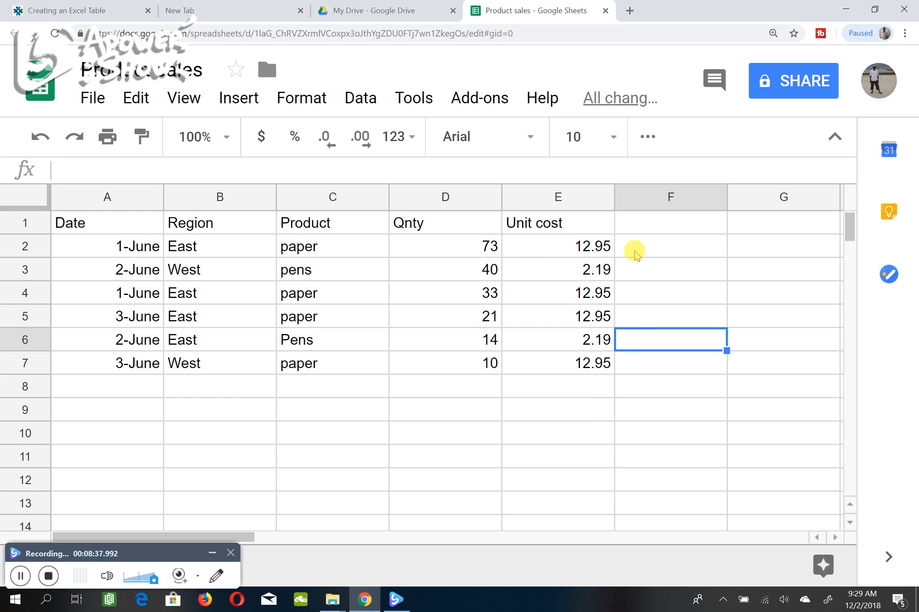
Add the column header "Amount" in cell F1 and select cell F2 below it.
click(643, 223)
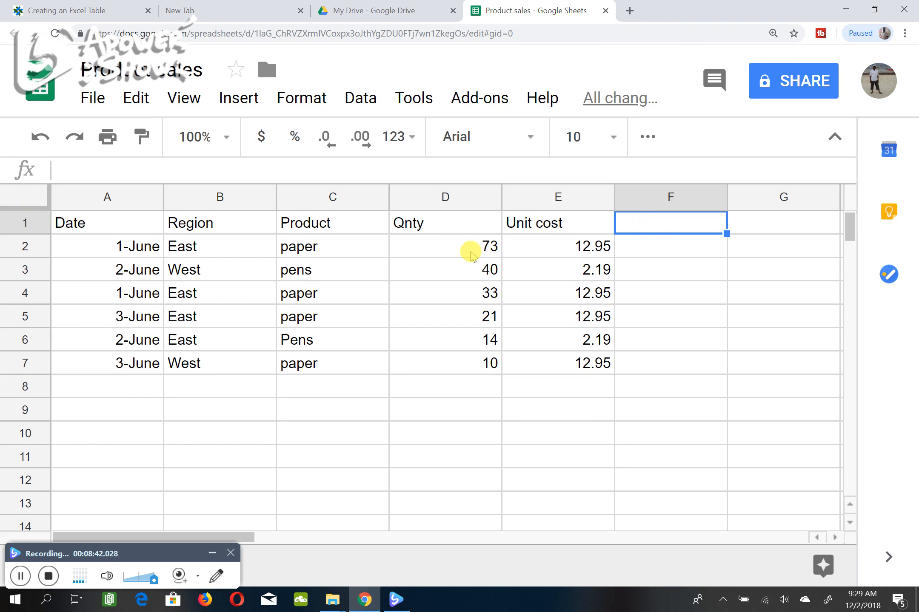
click(635, 247)
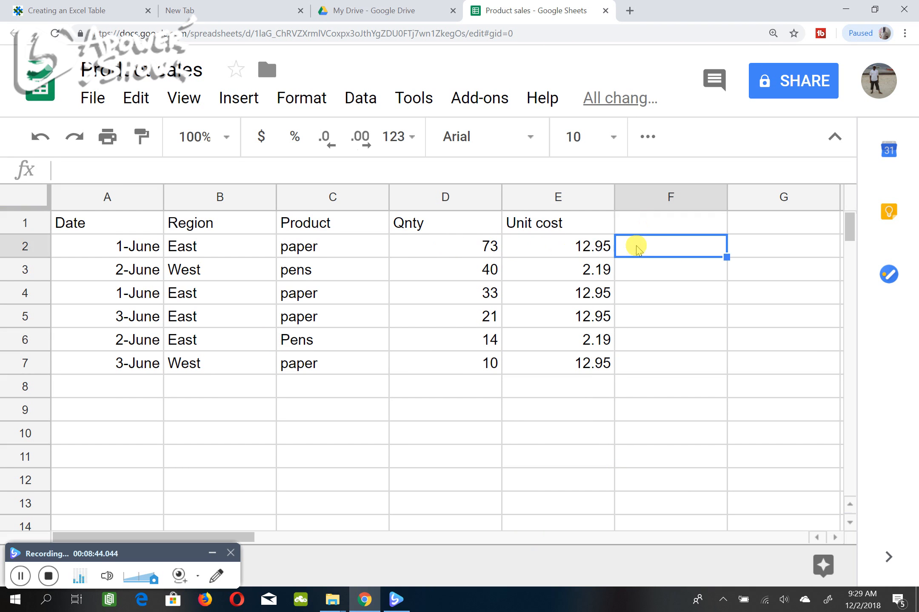
click(642, 225)
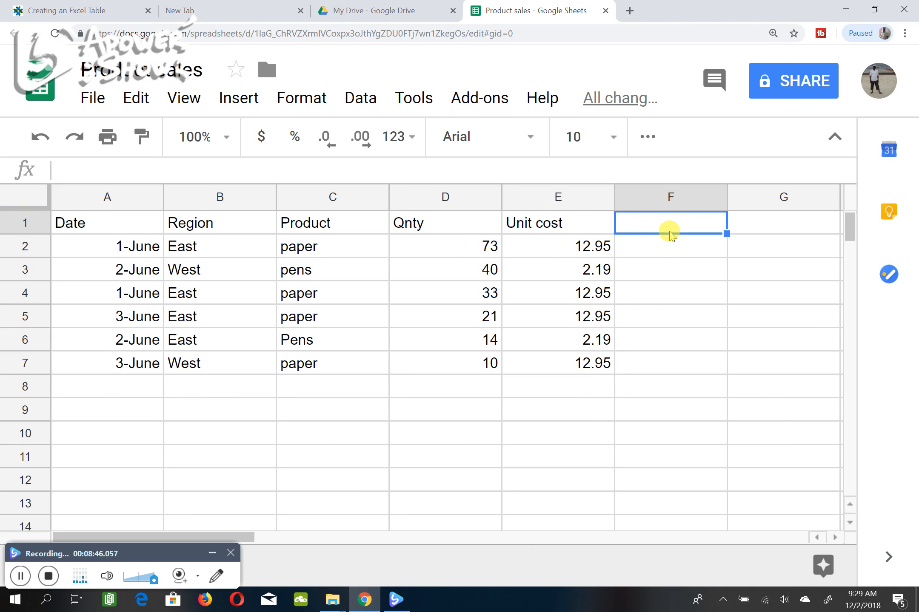
text(Amount)
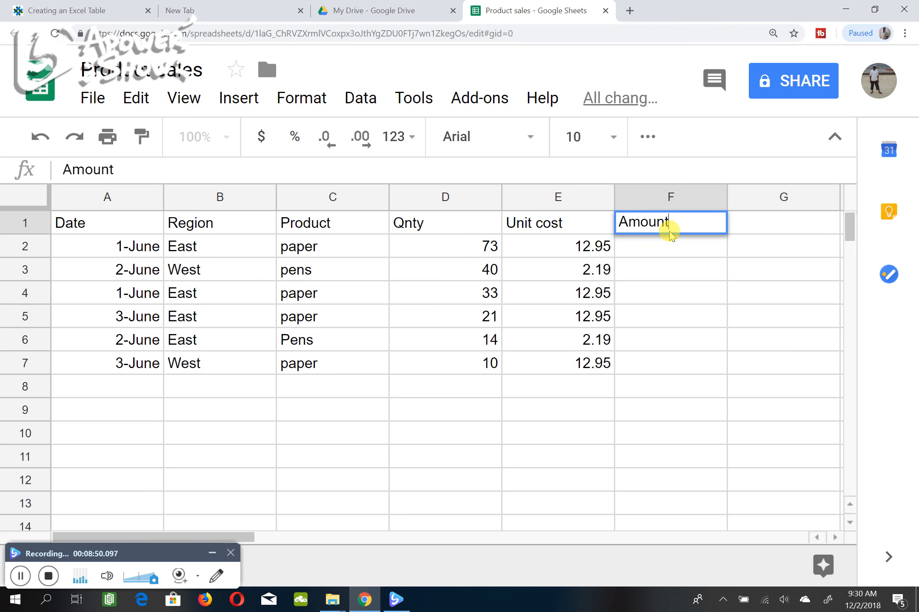
click(666, 245)
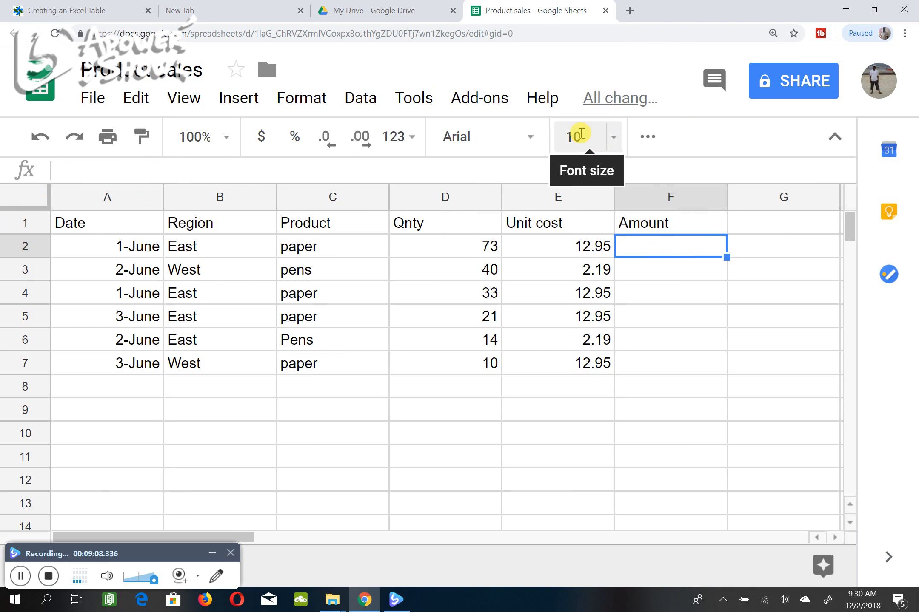
Calculate the Amount in cell F2 with the PRODUCT function from the full function list, using the range D2:E2.
click(366, 104)
mouse_move(316, 102)
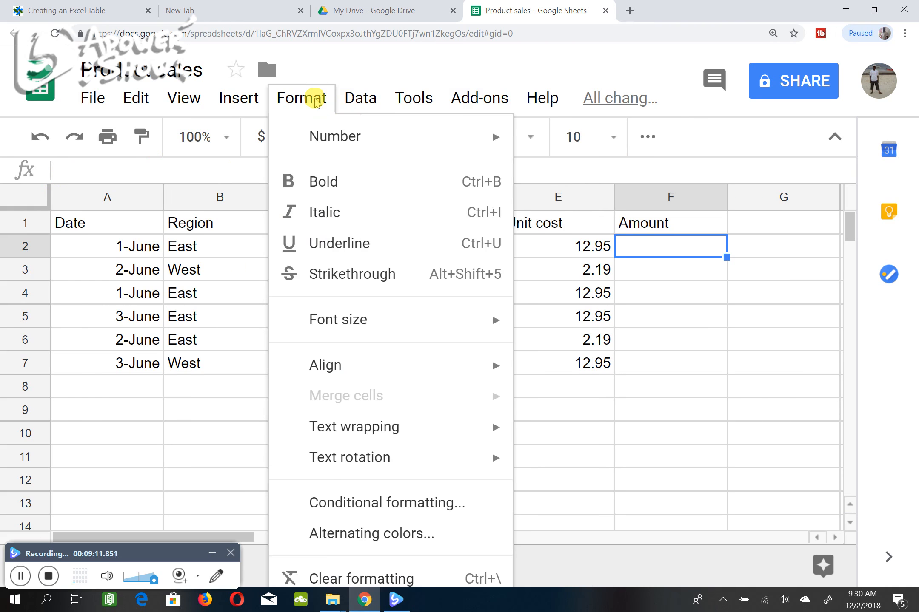
mouse_move(244, 98)
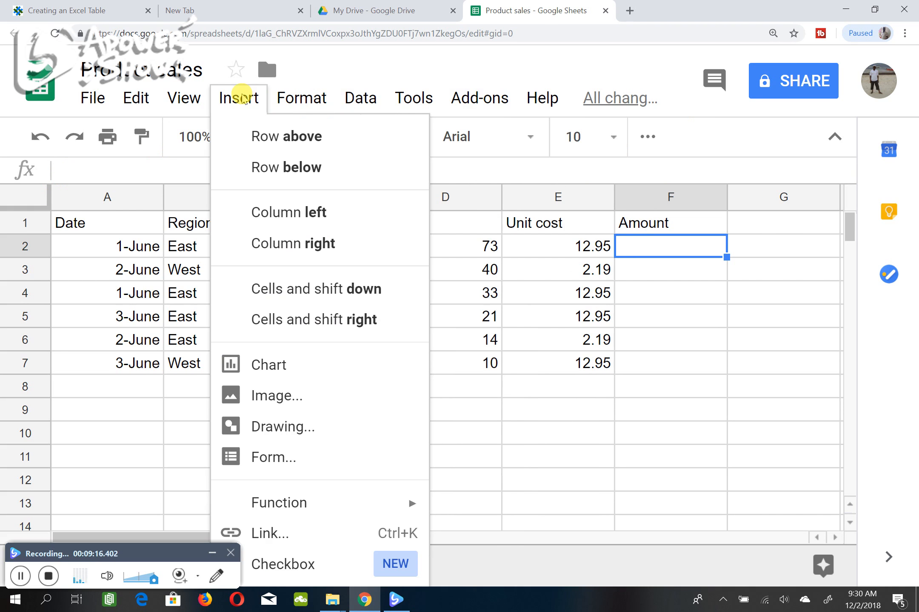
mouse_move(183, 99)
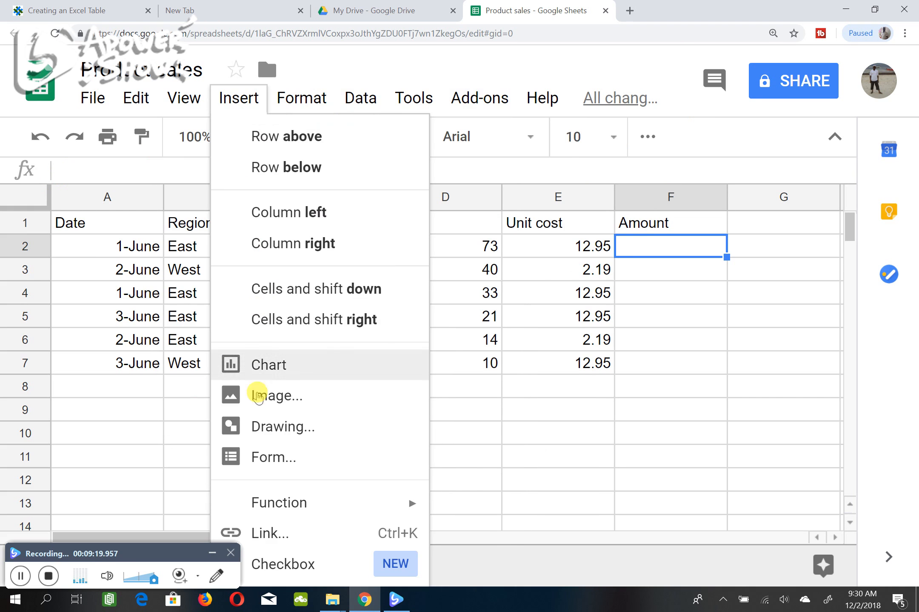
mouse_move(277, 503)
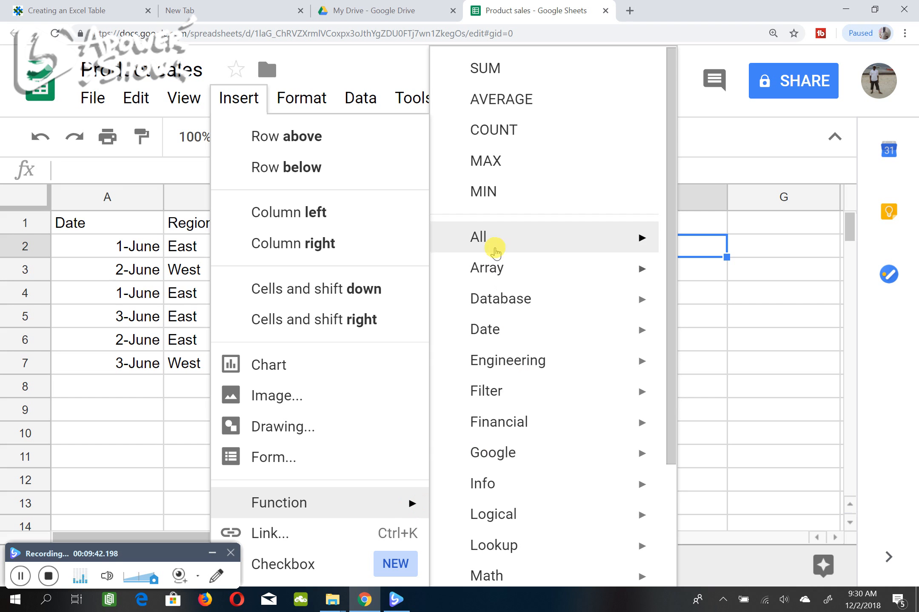
mouse_move(496, 244)
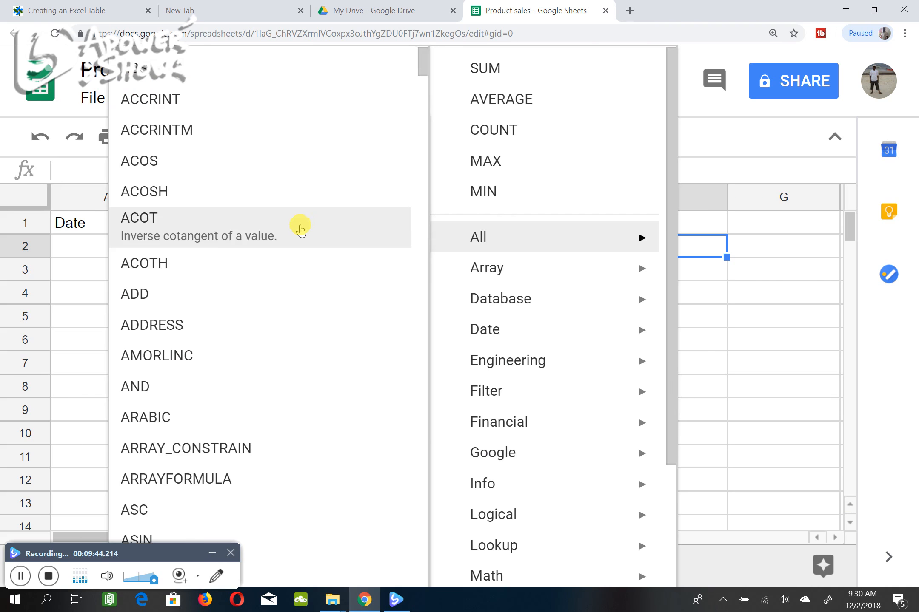
scroll(300, 256, down, 4)
scroll(302, 267, down, 15)
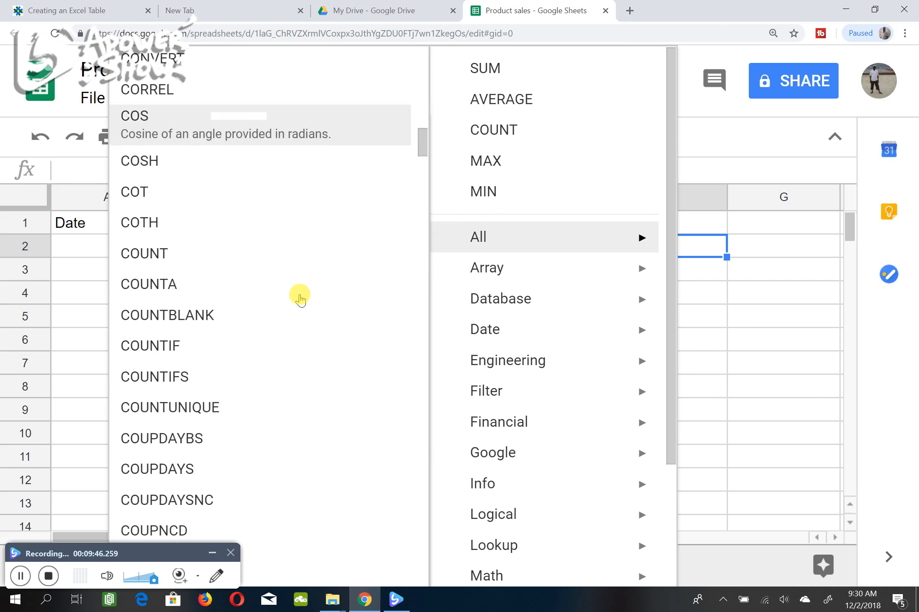
scroll(301, 302, down, 12)
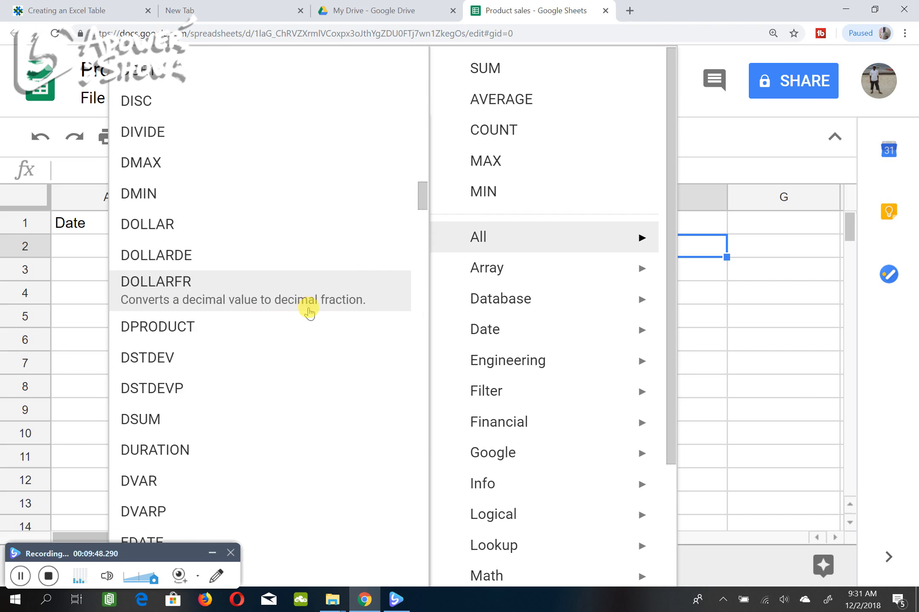
scroll(313, 317, down, 15)
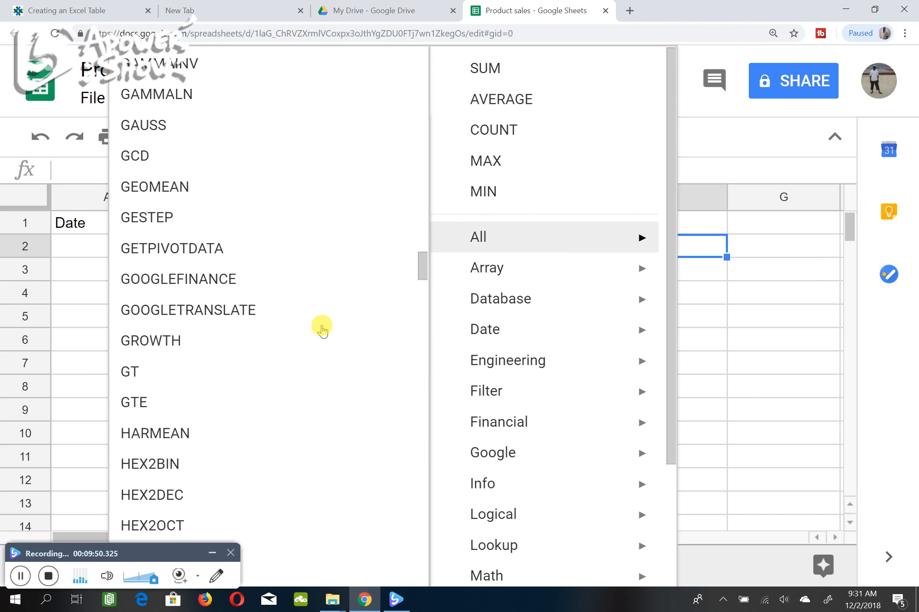
scroll(323, 330, down, 15)
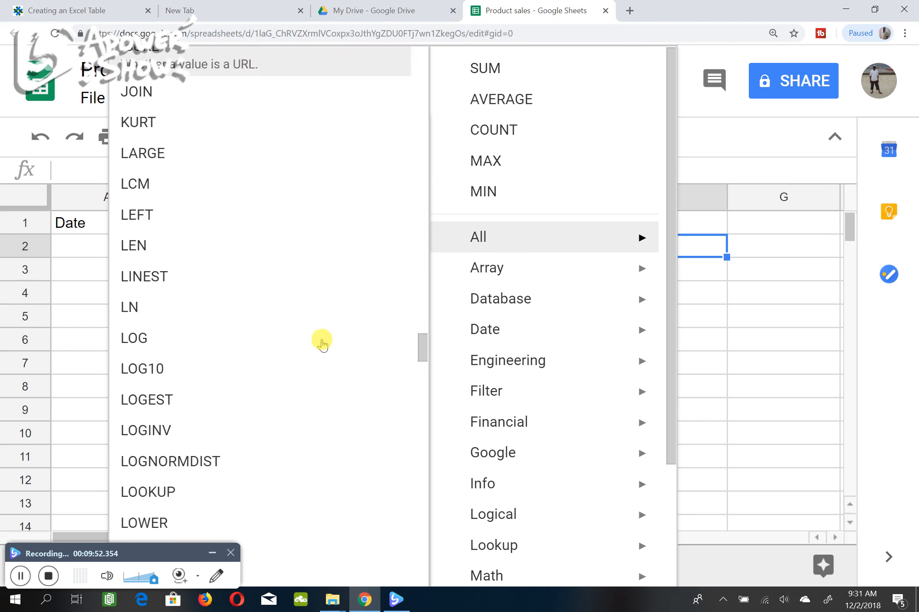
scroll(320, 348, down, 15)
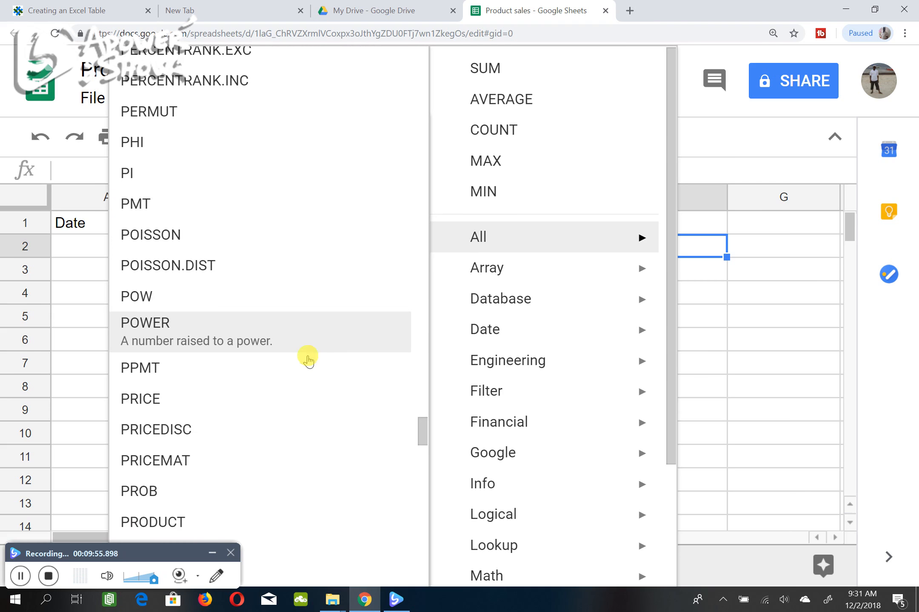
click(191, 517)
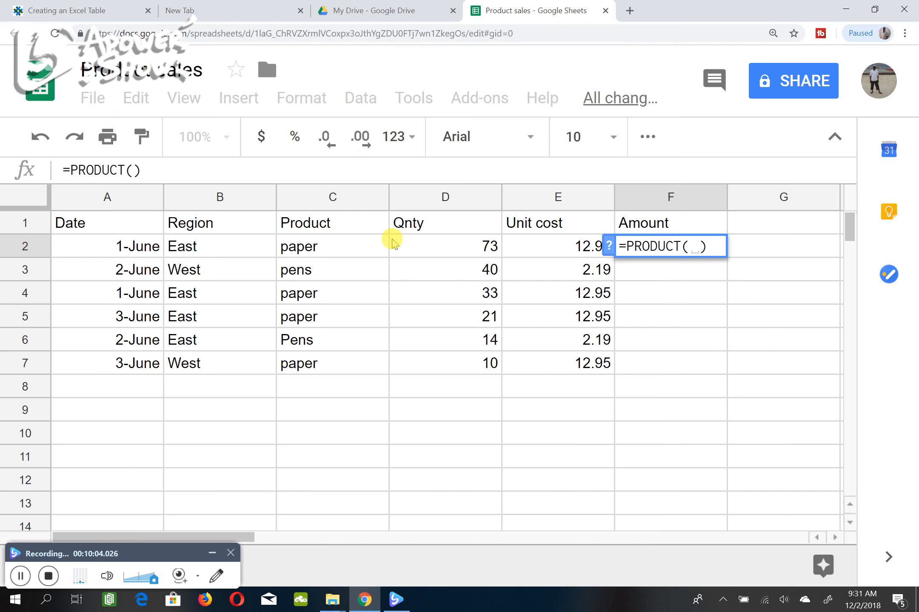
drag(392, 243, 550, 246)
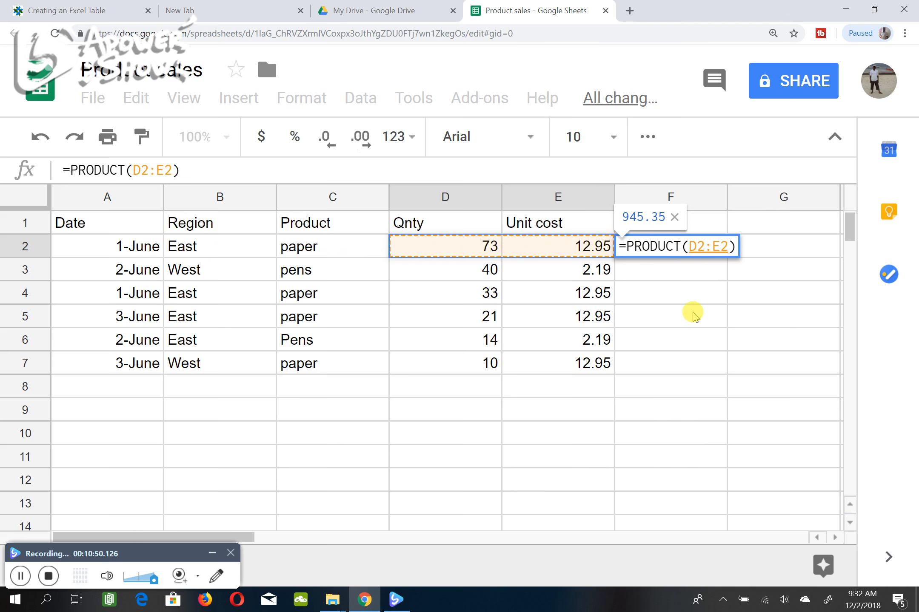
key(Return)
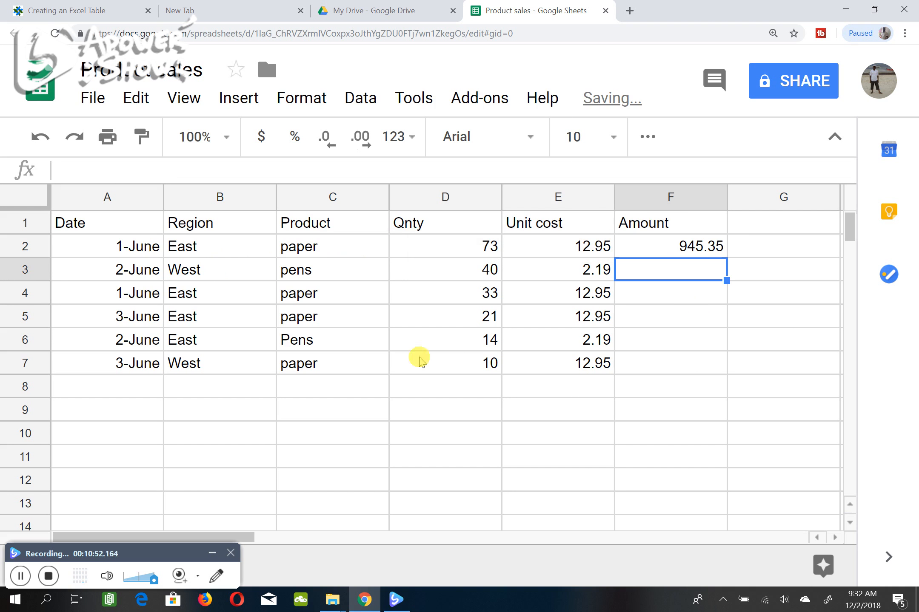
Fill the PRODUCT formula from cell F2 down through F7.
click(693, 249)
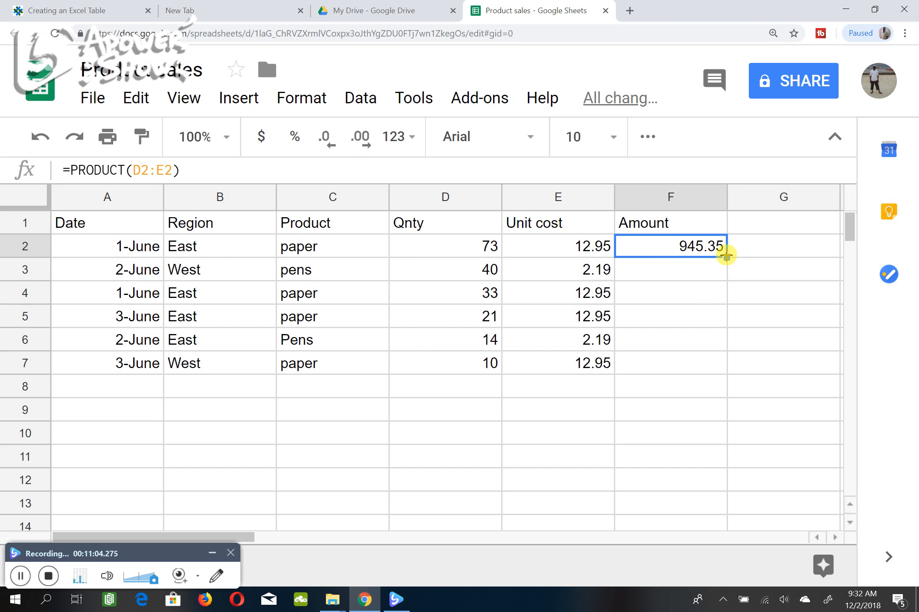
mouse_move(726, 256)
mouse_down()
mouse_move(726, 351)
mouse_move(722, 254)
mouse_up()
drag(726, 255, 724, 361)
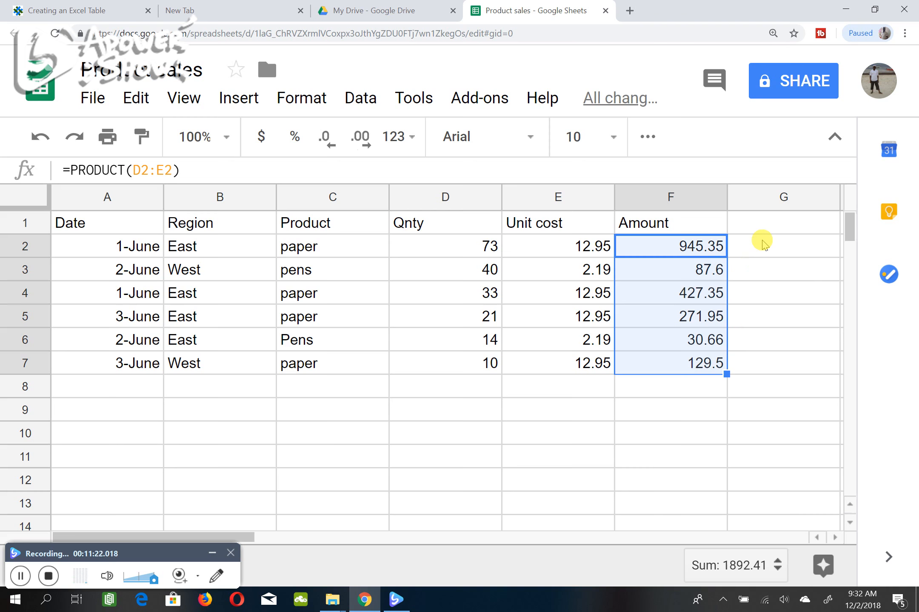
click(761, 249)
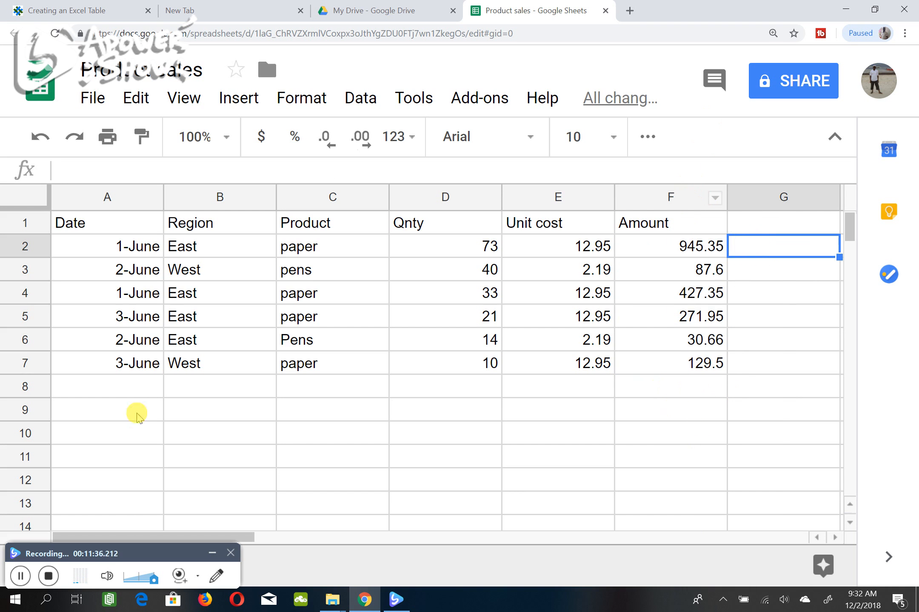
Enter the label "Total amount" in cell A9.
click(121, 412)
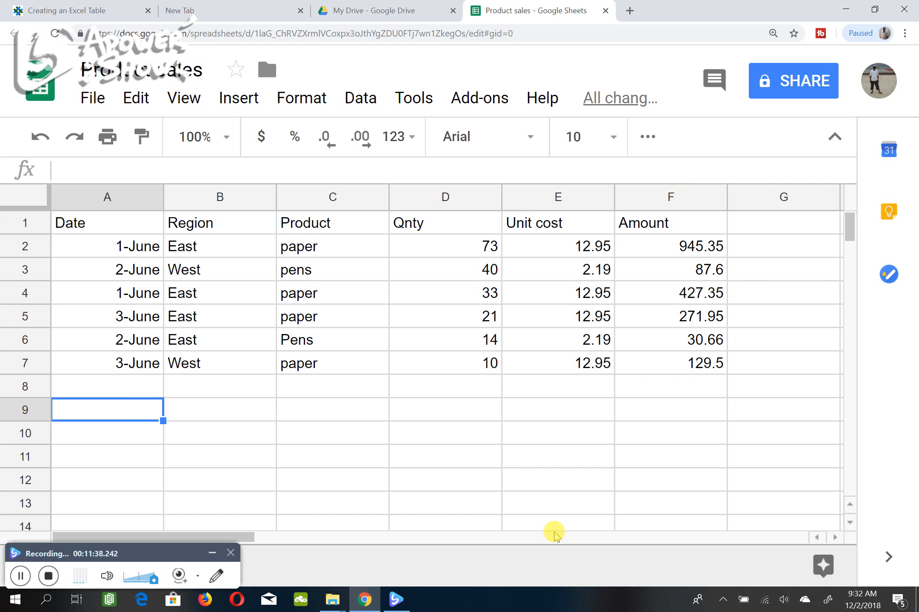
text(Tot)
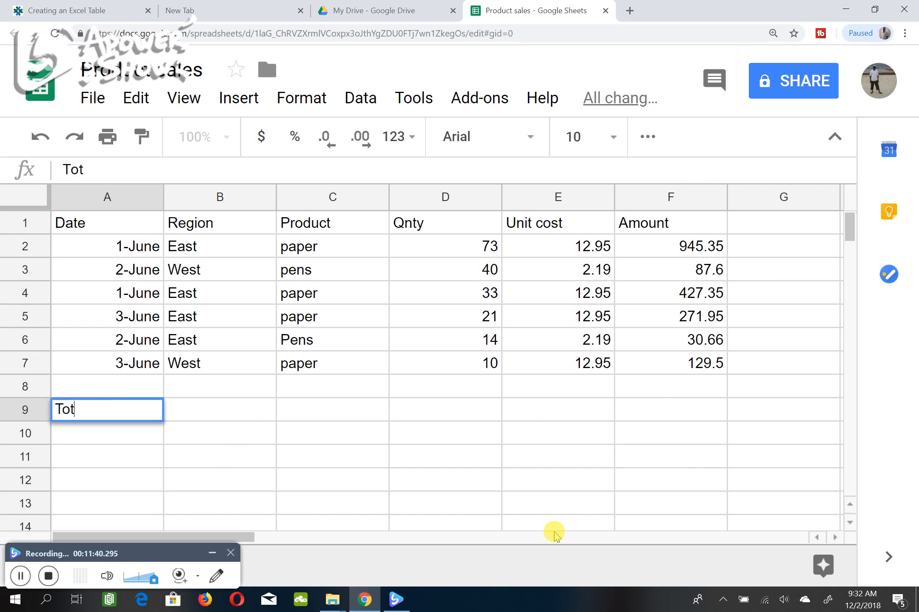
text(al amount)
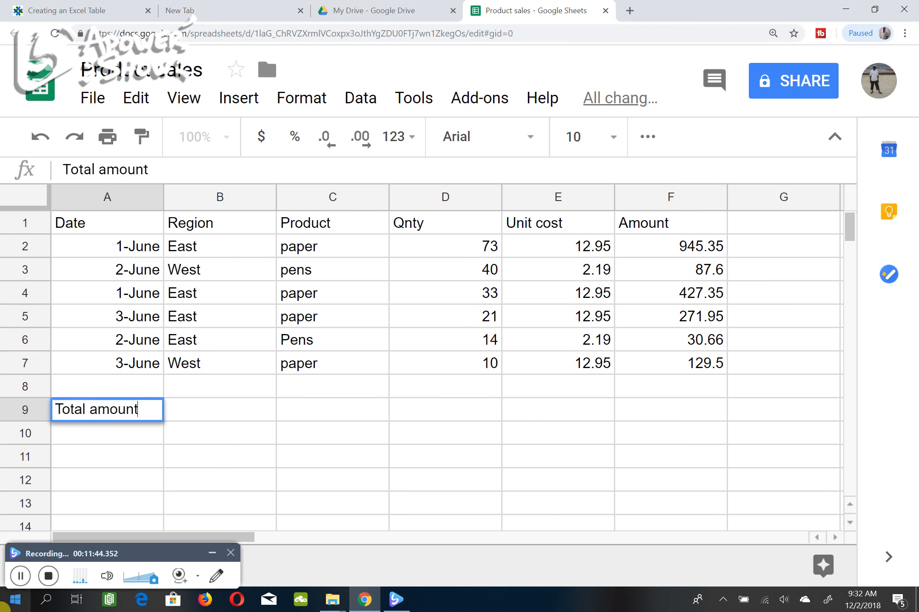
Total the amounts F2:F7 in cell F9 with the SUM function and select cell A10.
click(682, 416)
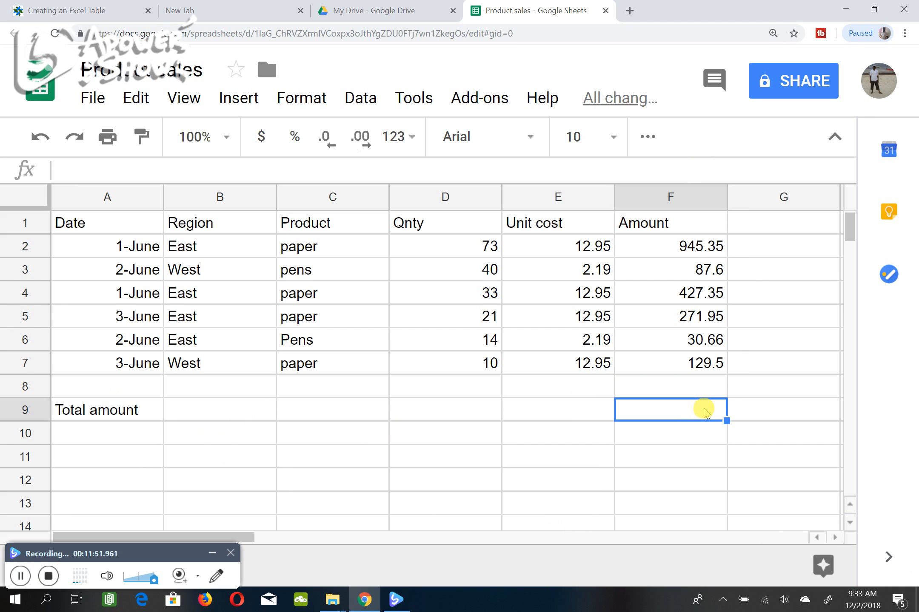
click(254, 104)
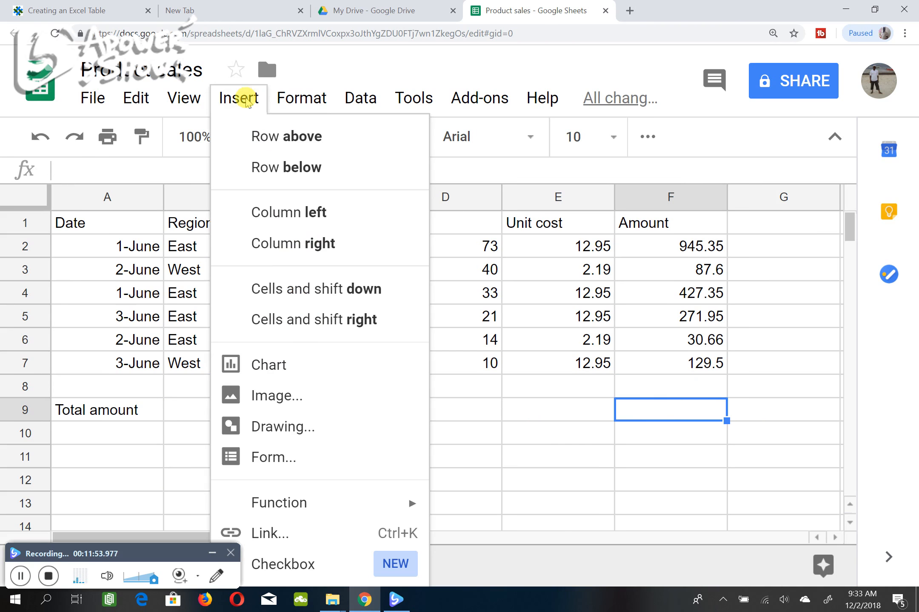
mouse_move(317, 508)
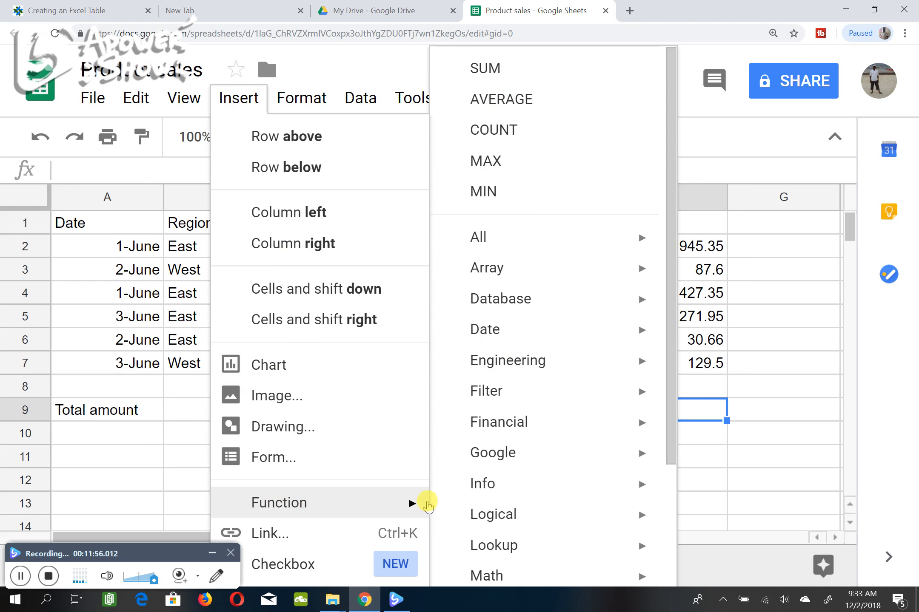
mouse_move(437, 486)
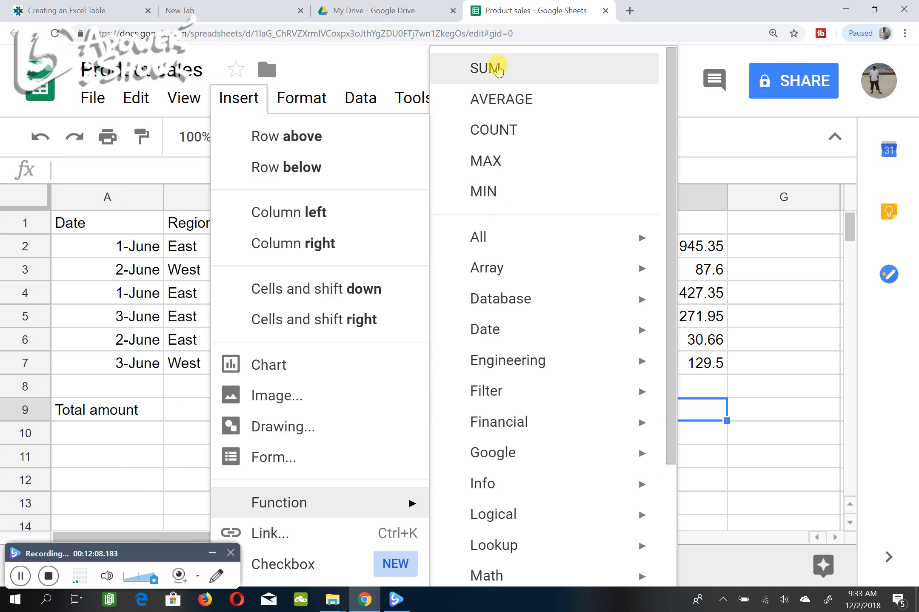
click(485, 68)
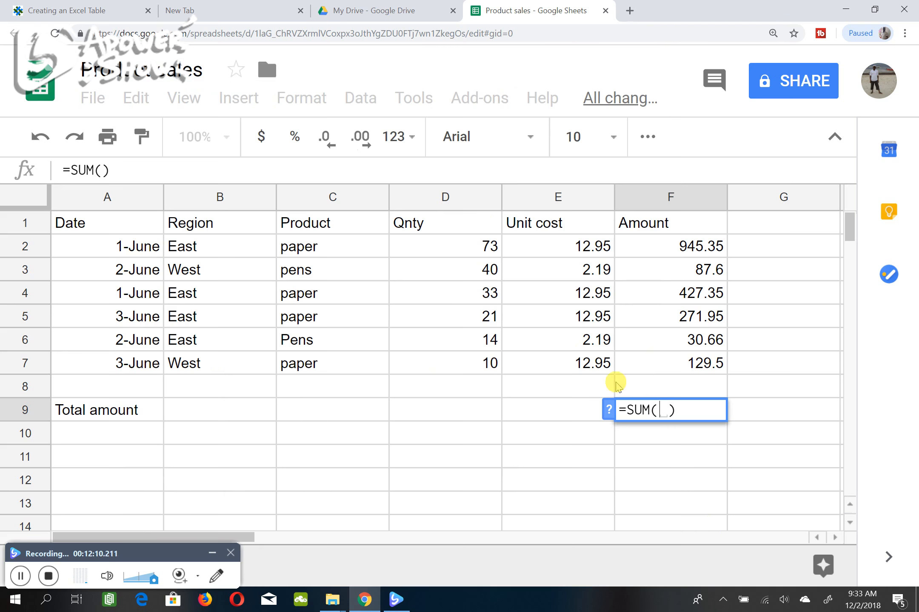
drag(666, 225, 667, 289)
drag(666, 243, 677, 369)
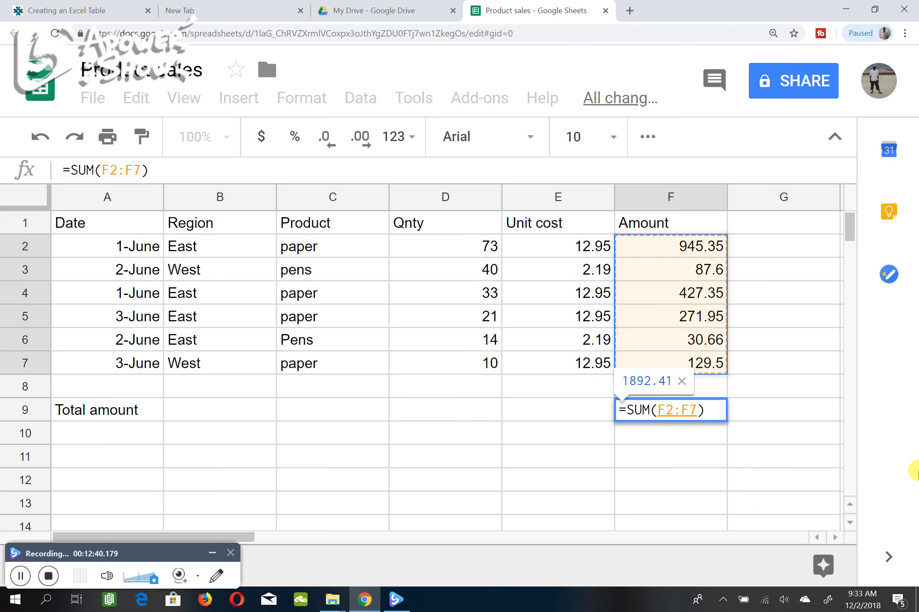
key(Return)
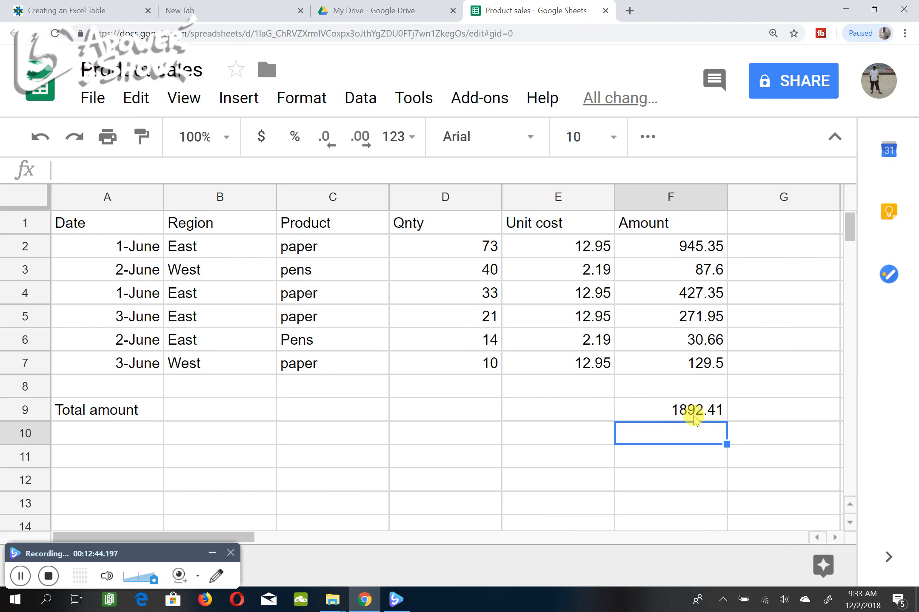
click(669, 410)
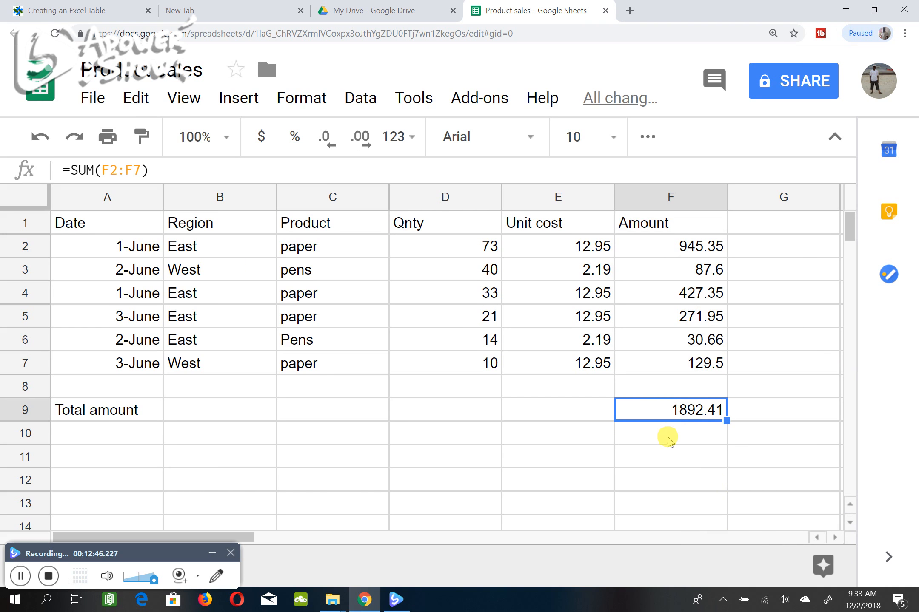
click(99, 432)
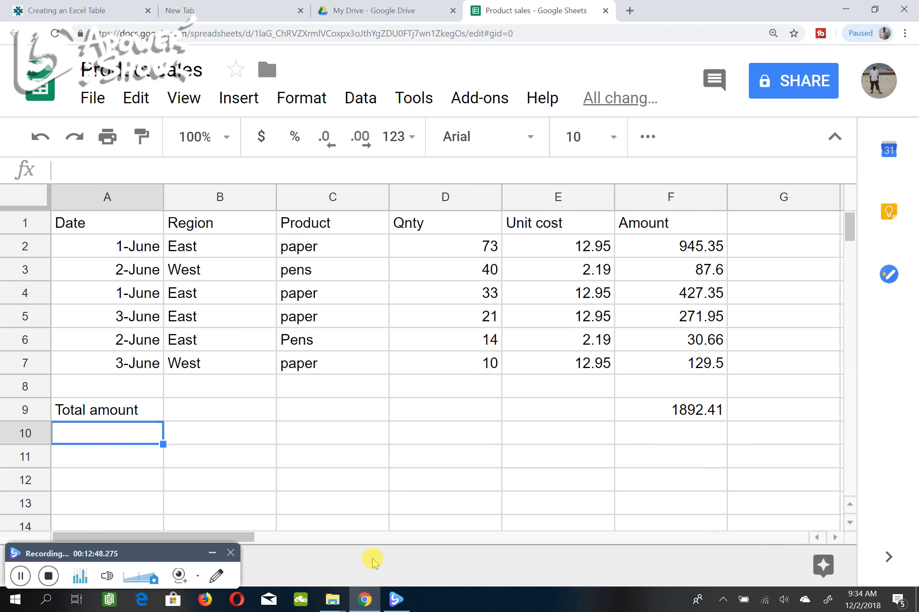
text(aVE)
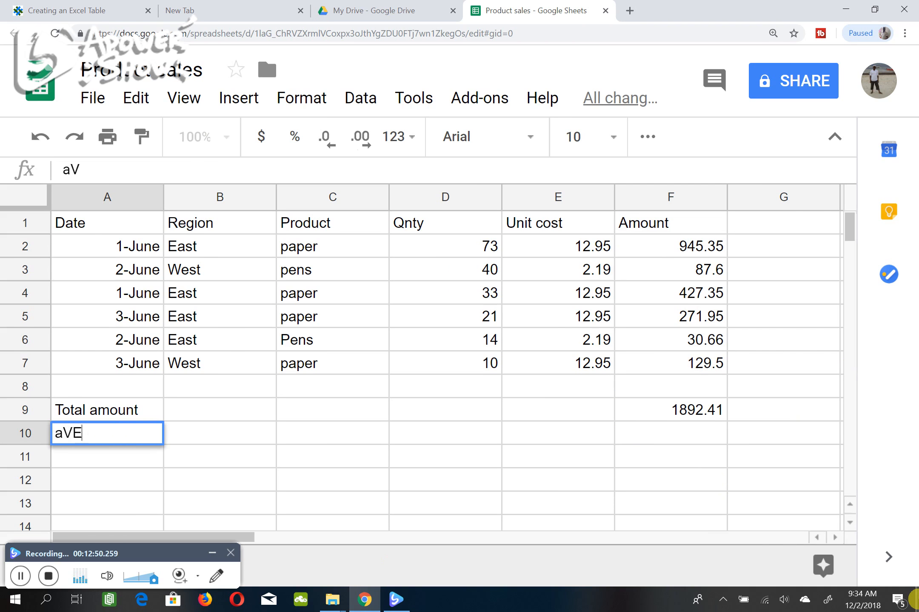
text(RAGE SE)
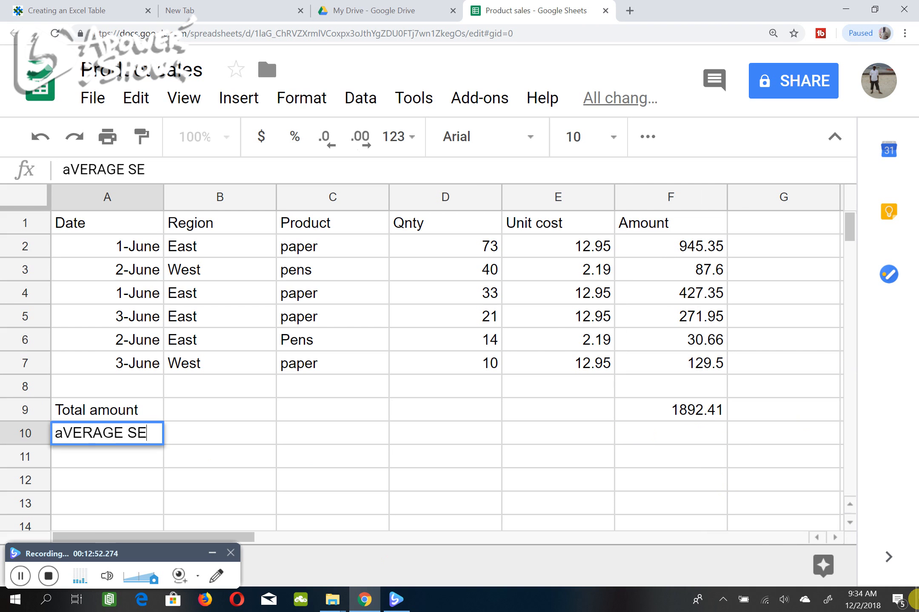
key(BackSpace)
text(ALES)
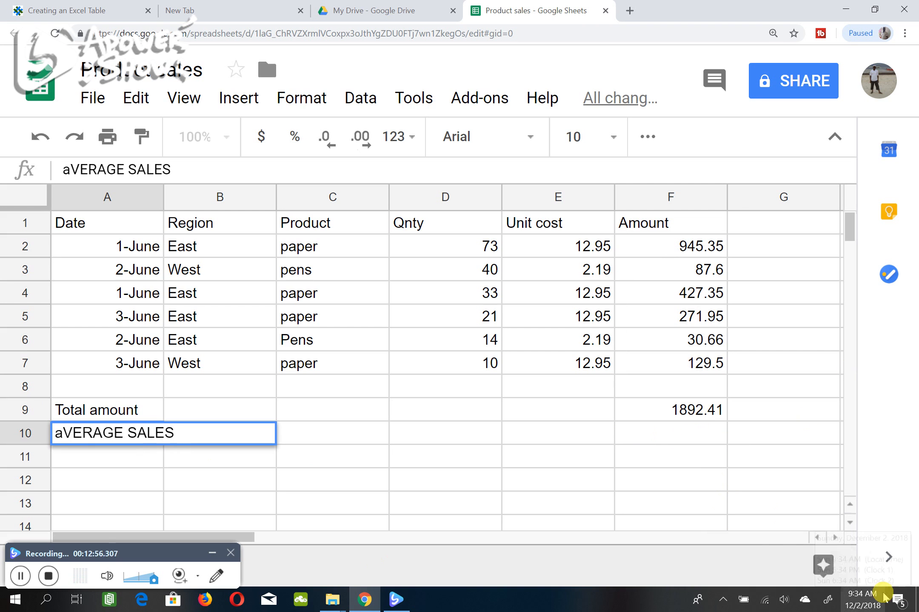
key(BackSpace)
key(BackSpace)
key(BackSpace)
key(BackSpace)
key(BackSpace)
key(BackSpace)
key(BackSpace)
key(BackSpace)
key(BackSpace)
key(BackSpace)
key(BackSpace)
key(BackSpace)
key(BackSpace)
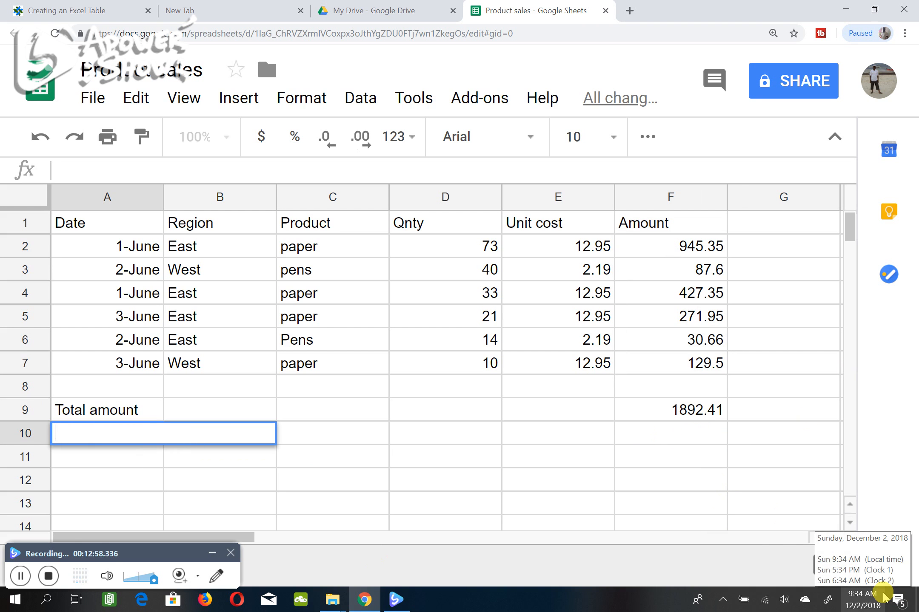
Enter the label "Average sales" in cell A10 and select cell F10.
text(AV)
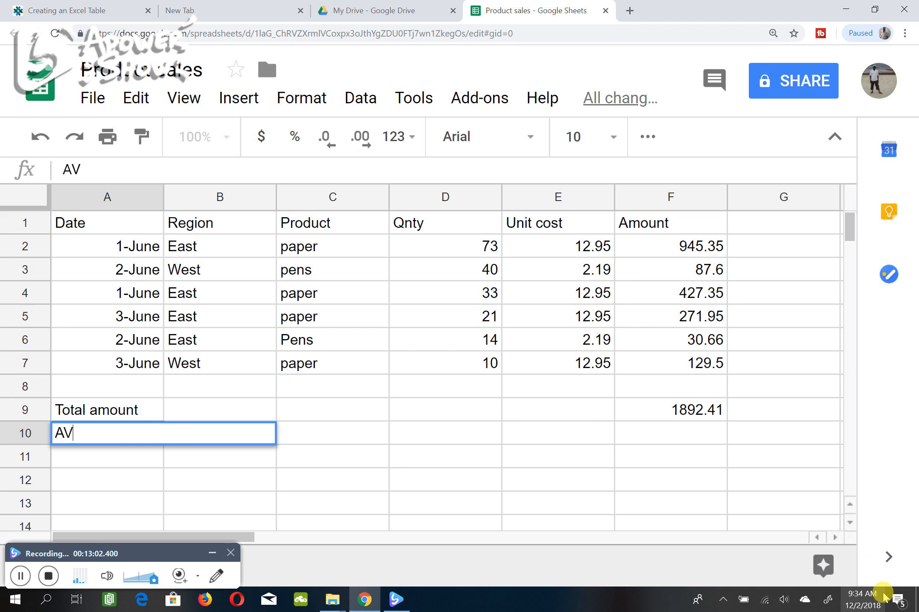
text(verag)
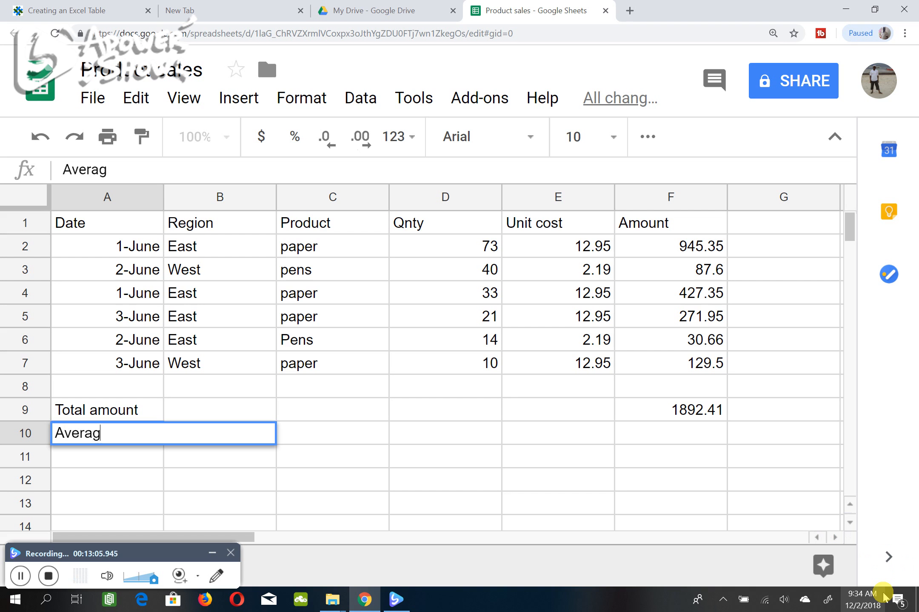
text(e sales)
click(660, 434)
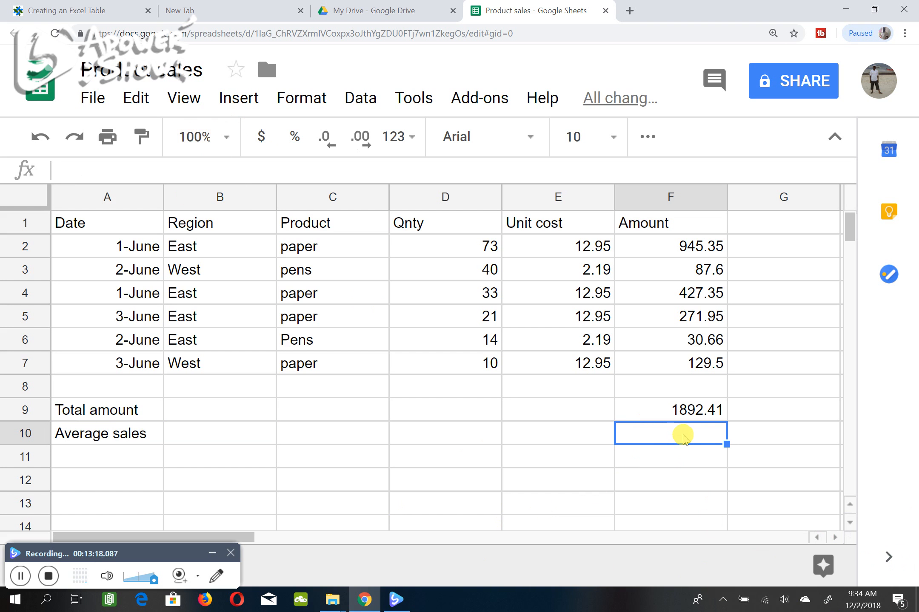
Average the amounts F2:F7 in cell F10 with the AVERAGE function and reselect F10 to check its formula.
click(227, 100)
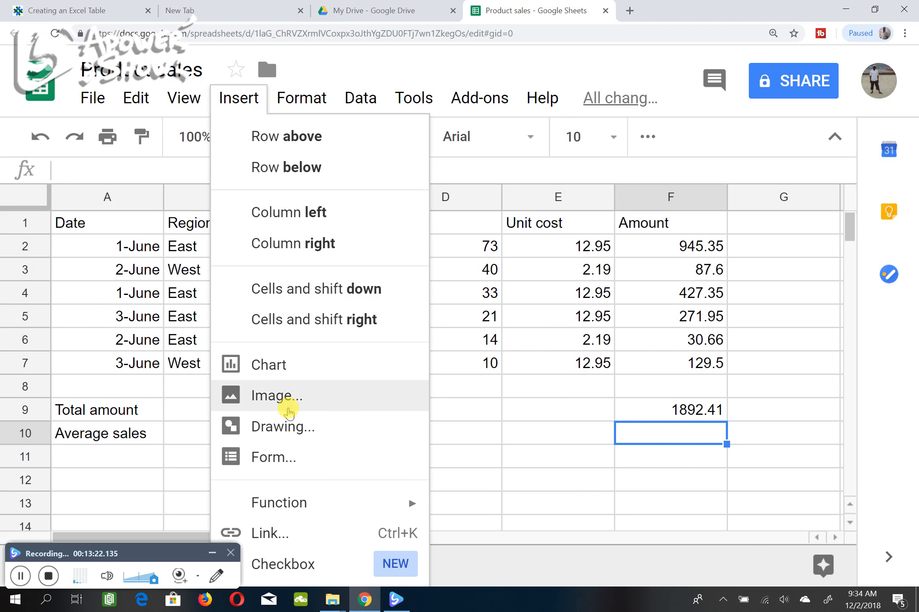
mouse_move(310, 509)
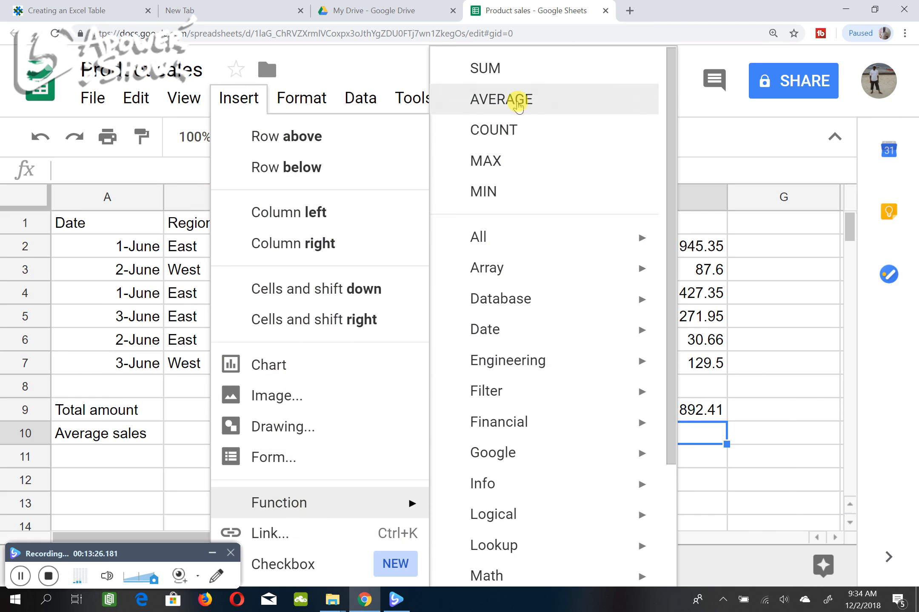
click(517, 100)
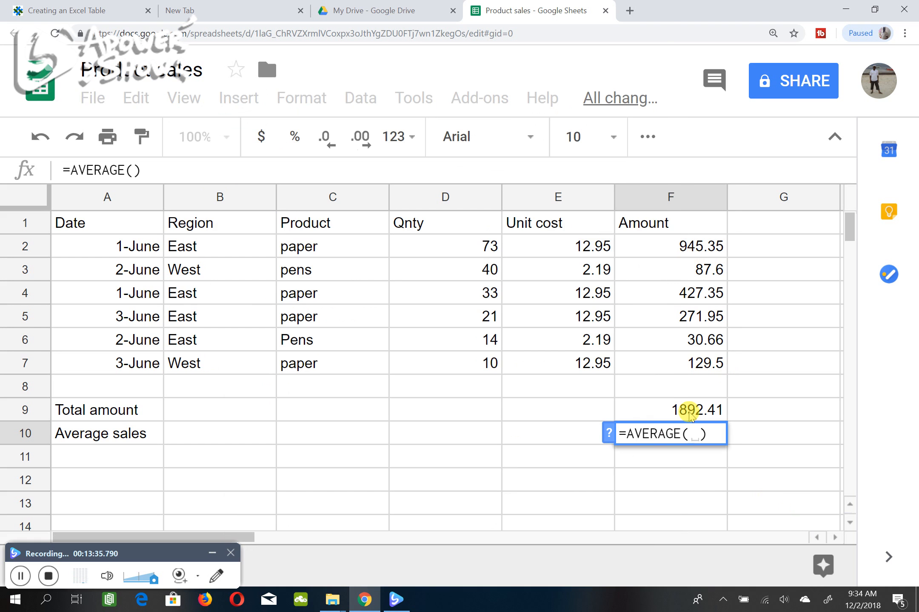
click(670, 245)
drag(669, 245, 683, 367)
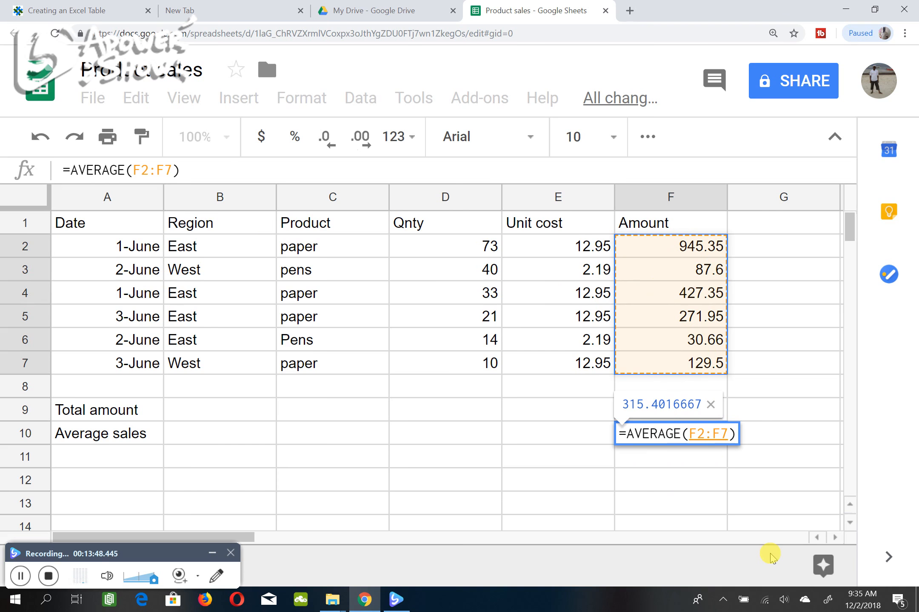
key(Return)
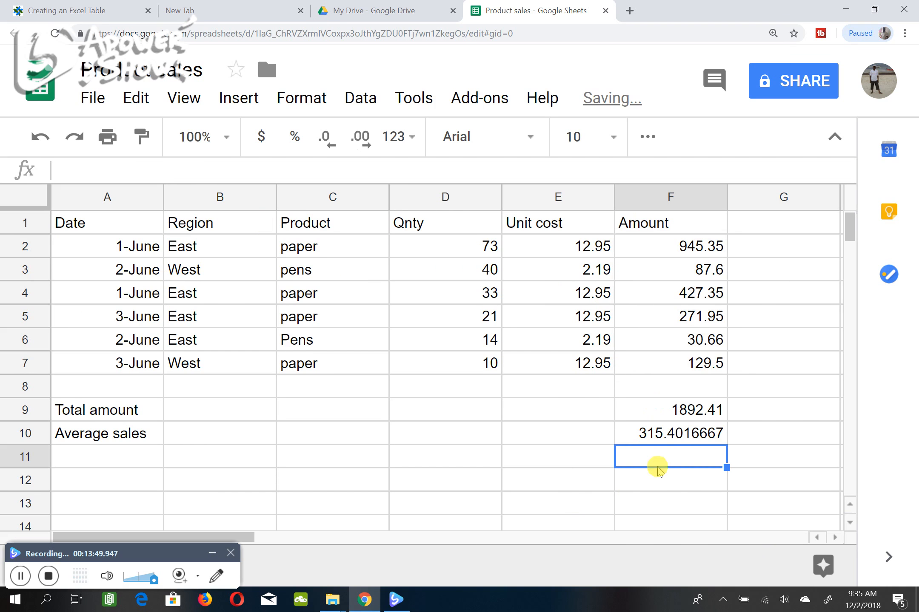
click(677, 434)
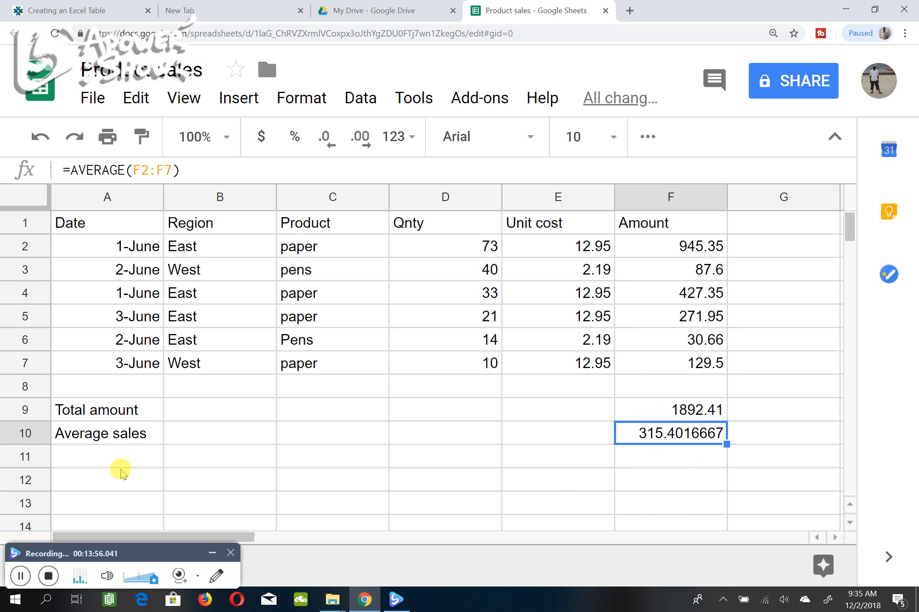
Enter the label "Highest sales" in cell A11 and select cell F11.
click(84, 455)
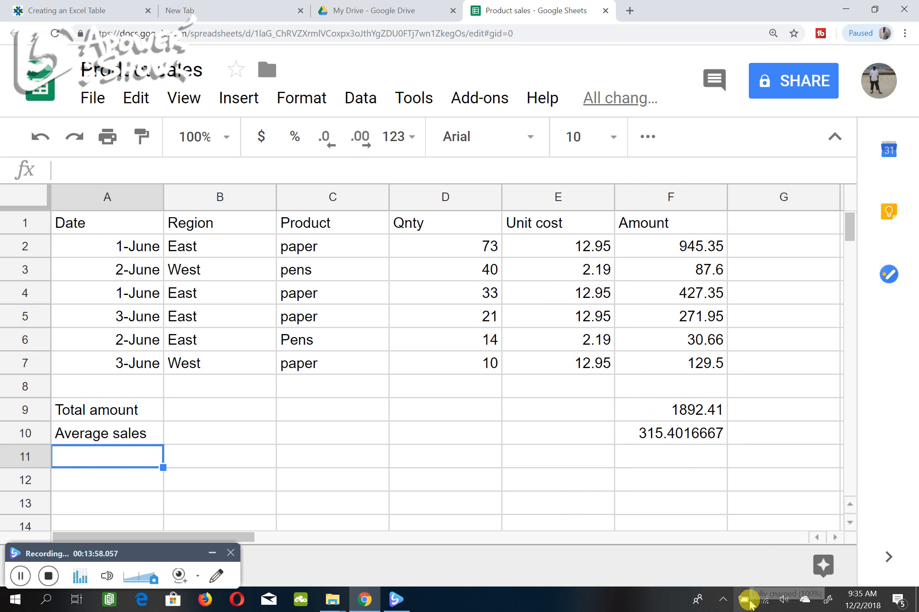
text(Hi)
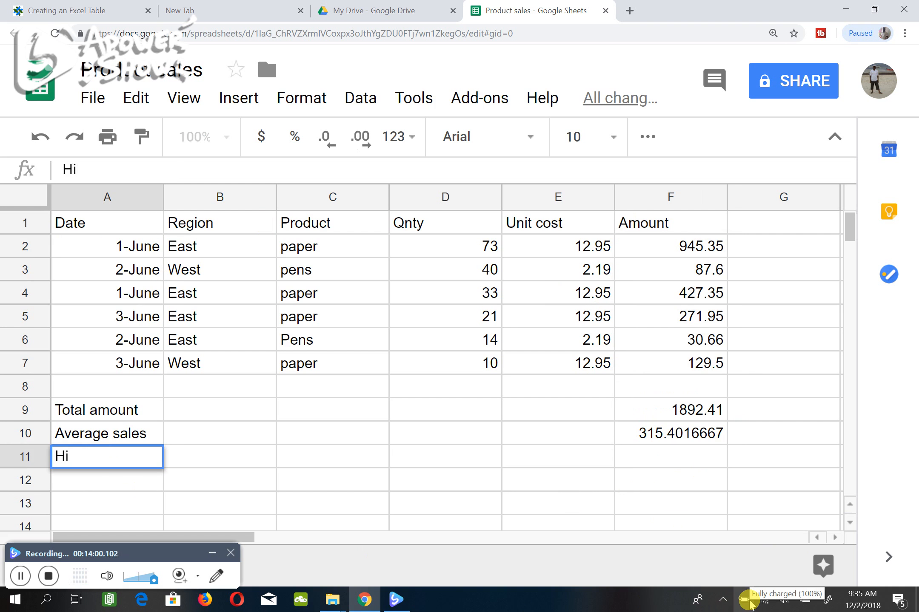
text(ghest)
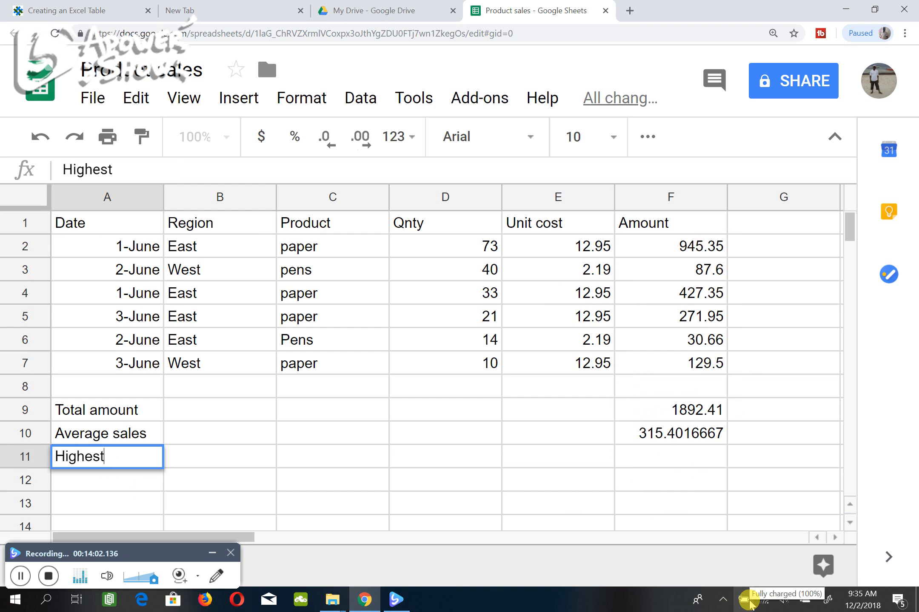
text( sales)
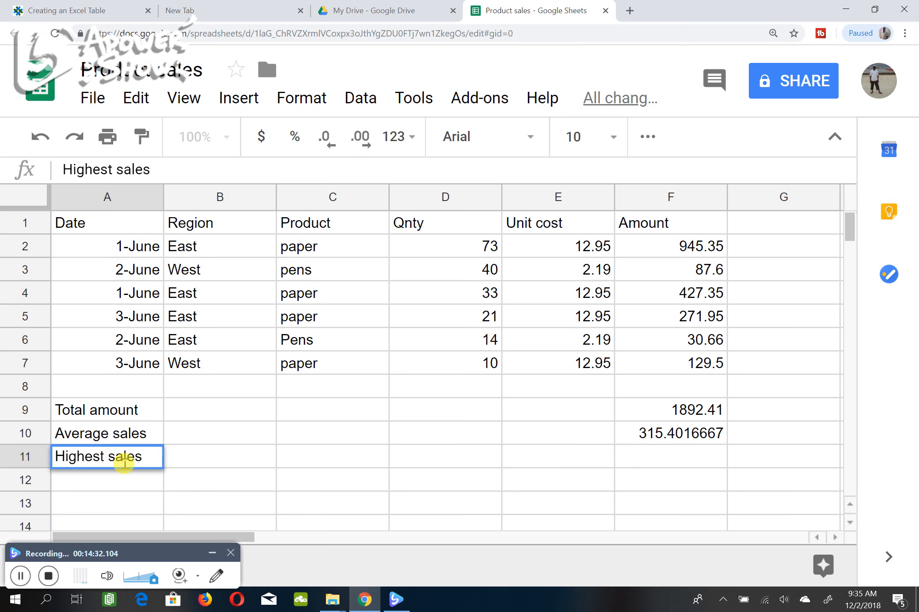
click(664, 460)
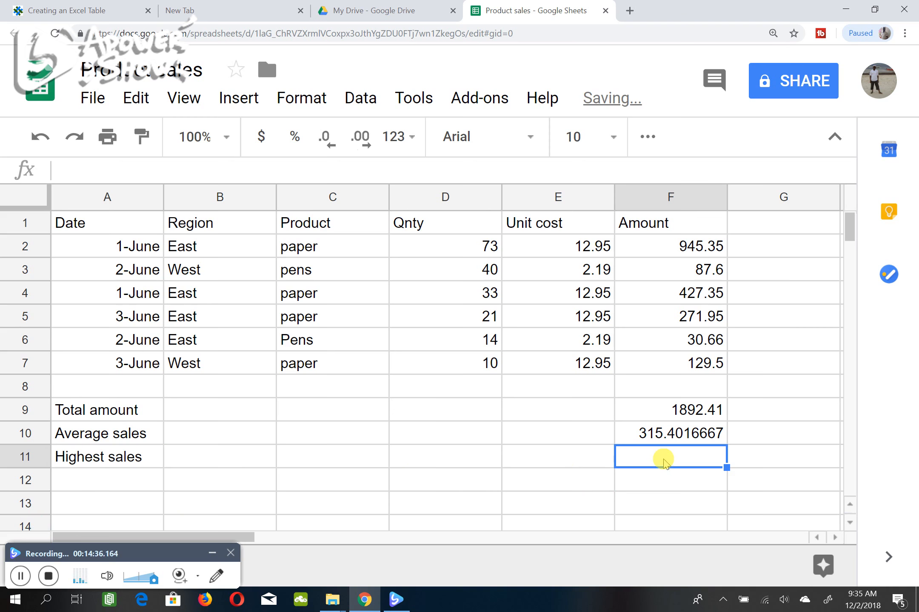
Find the largest of the amounts F2:F7 in cell F11 with the MAX function.
click(244, 98)
mouse_move(308, 502)
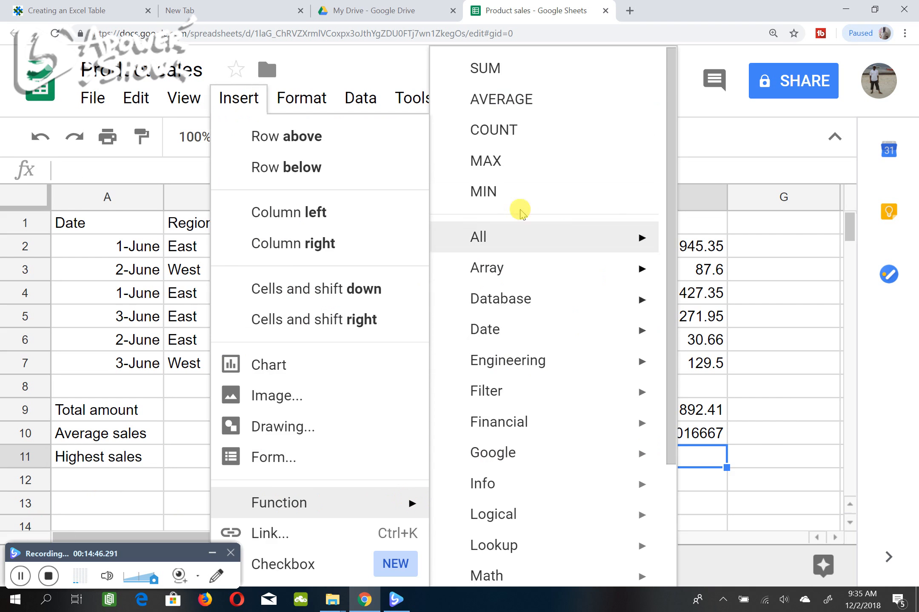
click(508, 166)
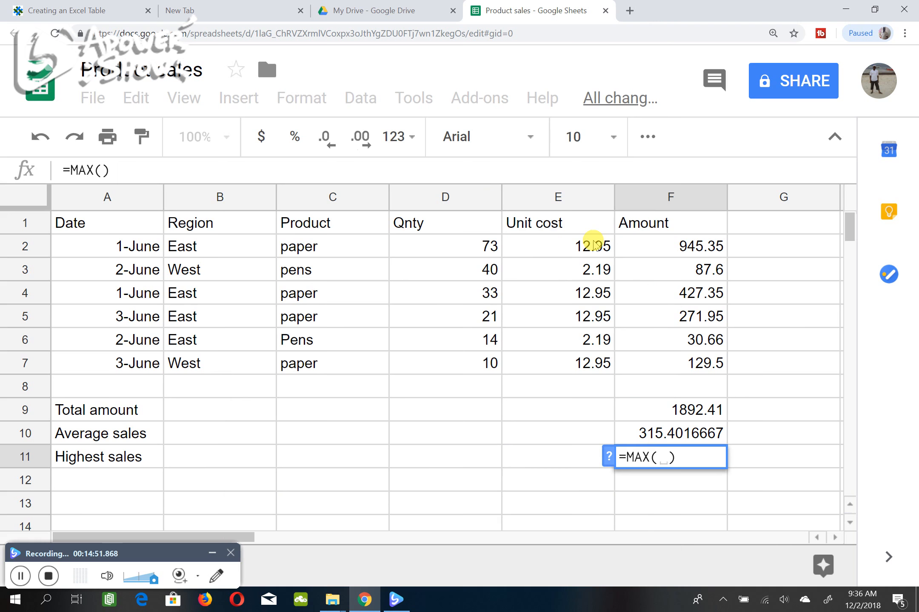
drag(672, 233, 668, 362)
click(673, 248)
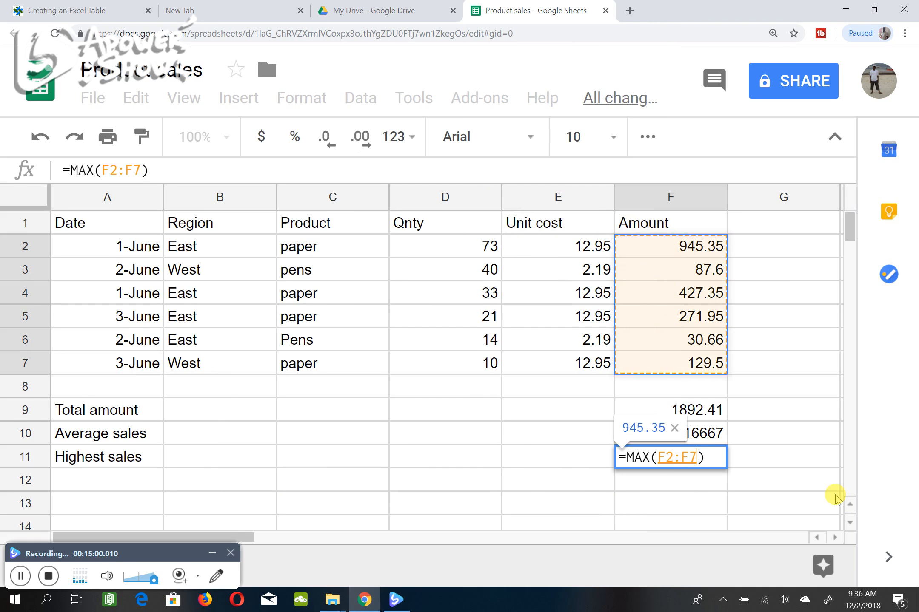
key(Return)
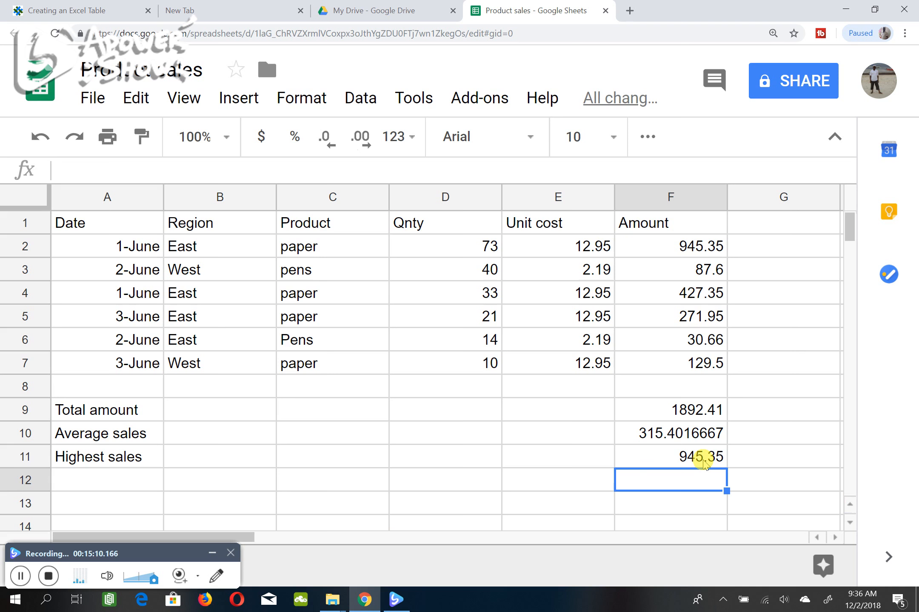
Enter the label "Lowest" in cell A12 and select cell F12.
click(122, 482)
text(Lowest)
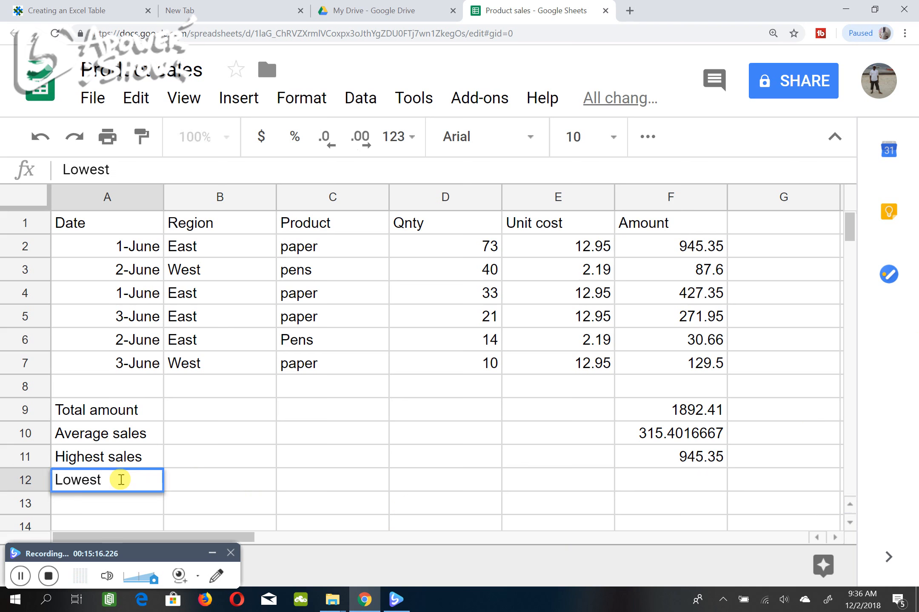
click(632, 479)
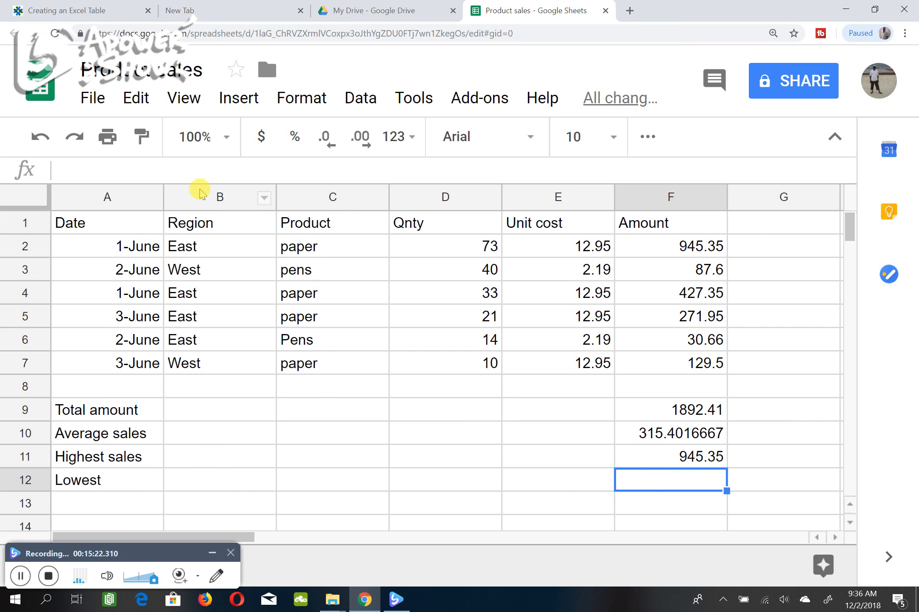
Find the smallest of the amounts F2:F7 in cell F12 with the MIN function.
click(243, 100)
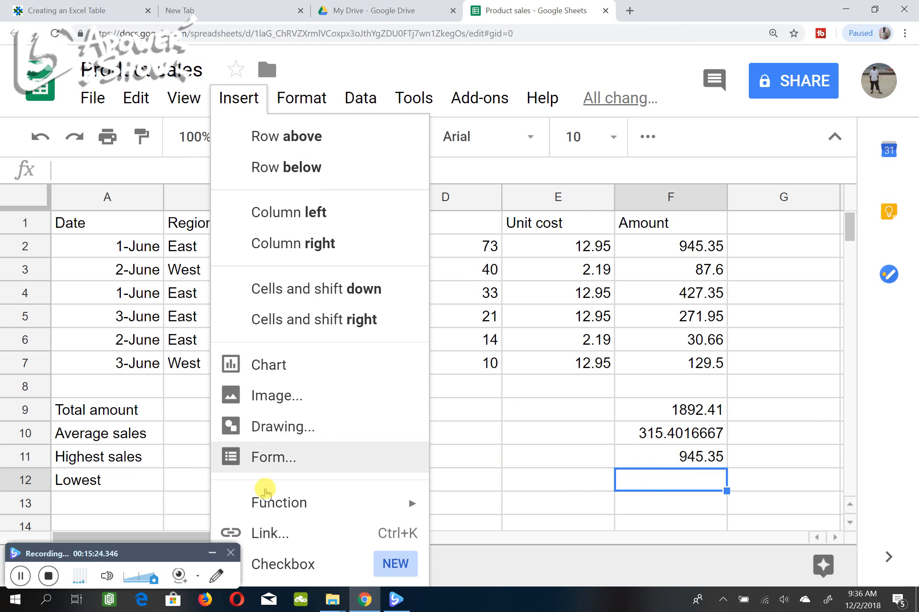
mouse_move(415, 503)
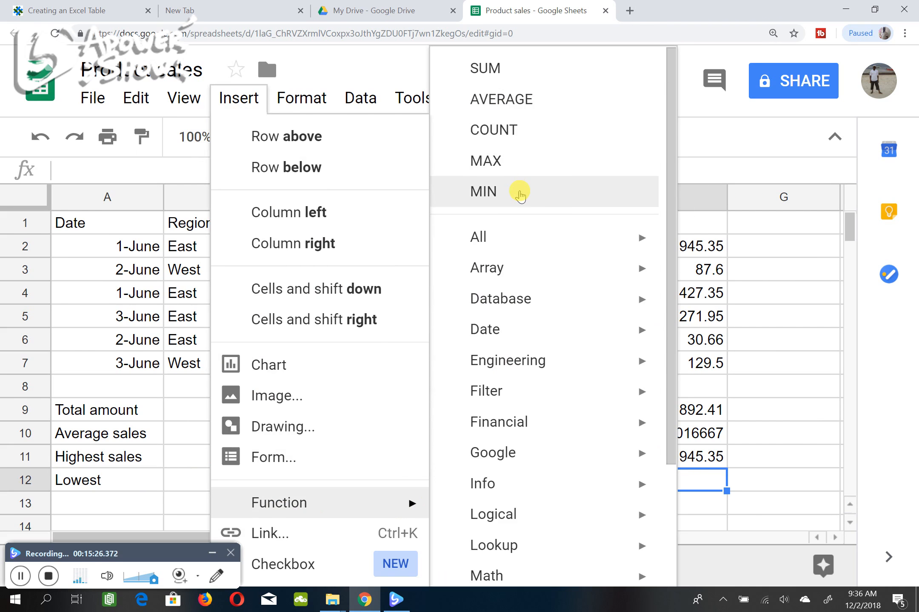
click(519, 193)
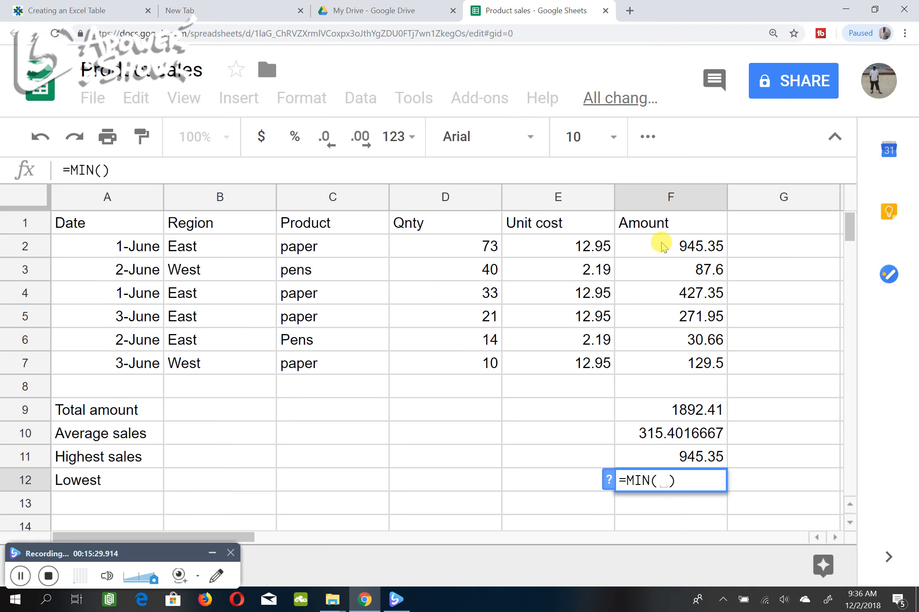
drag(660, 247, 673, 361)
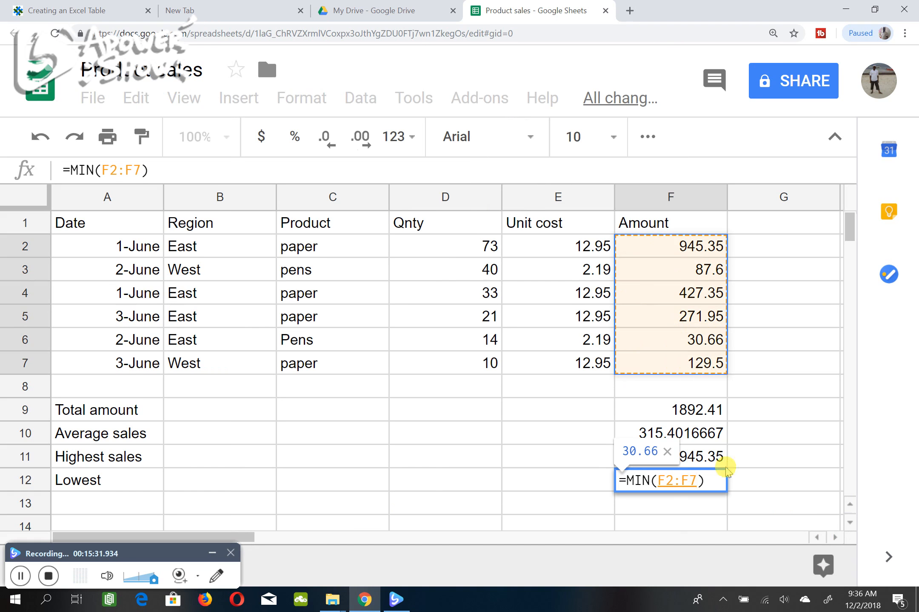
key(Return)
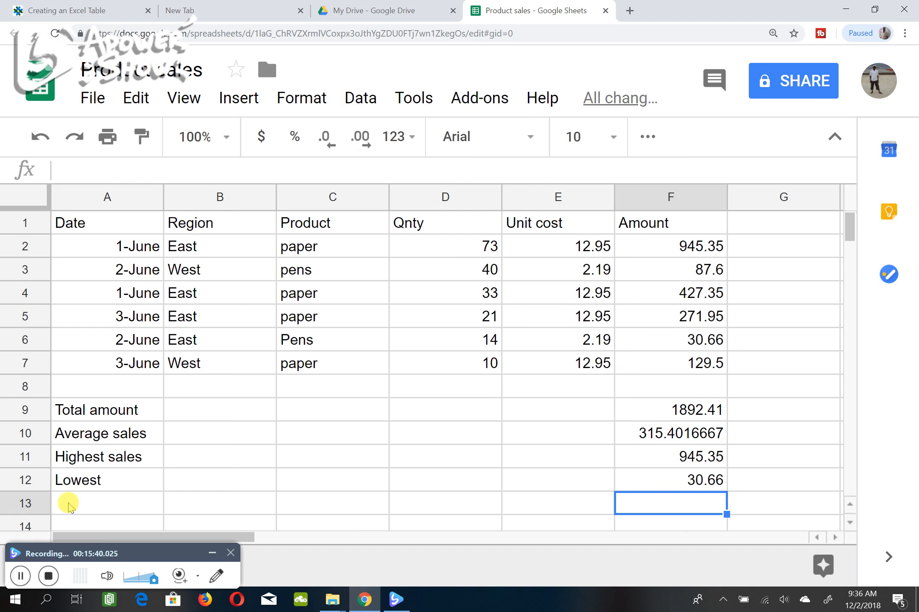
Extend the label in cell A12 to "Lowest sales" and select cell G1.
click(123, 482)
double_click(123, 481)
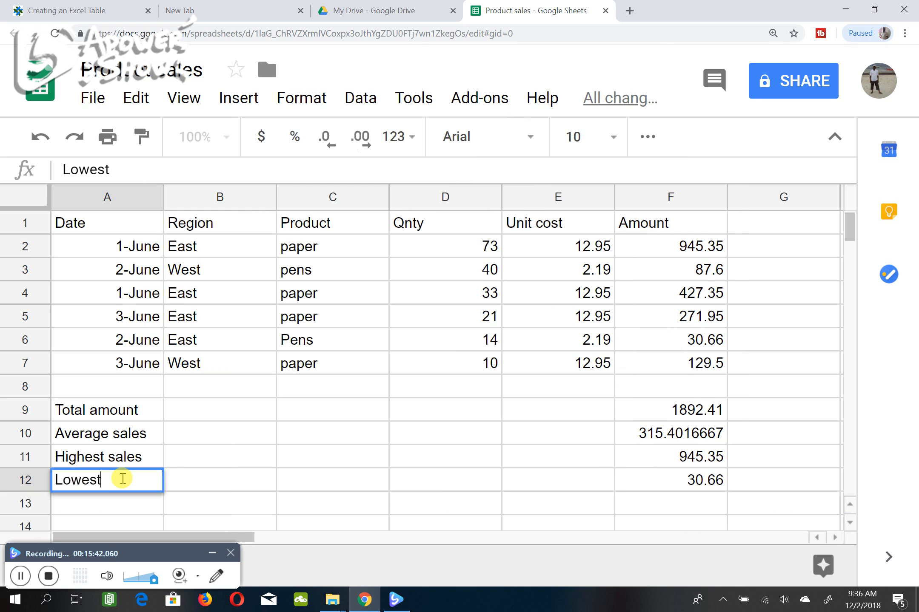
text(sales)
click(788, 479)
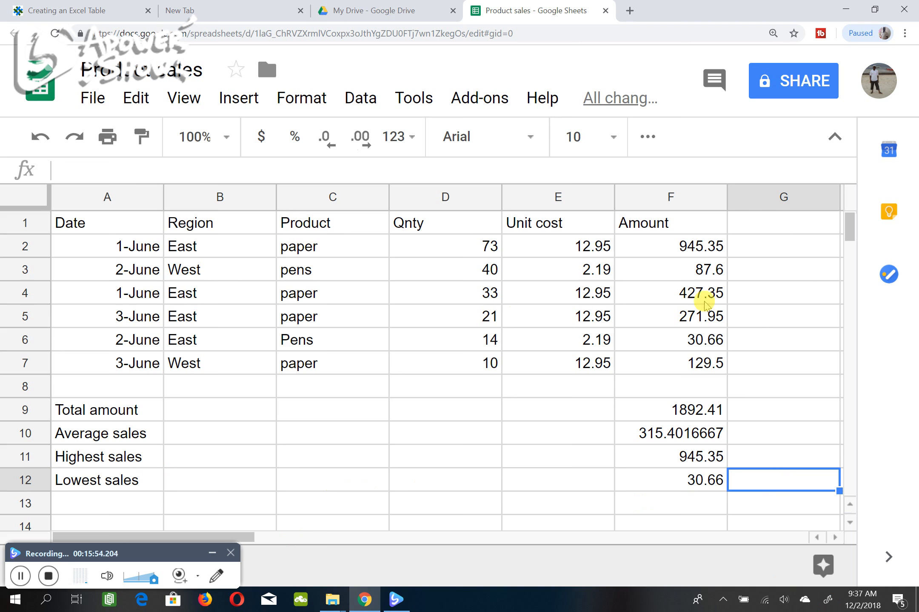
click(765, 228)
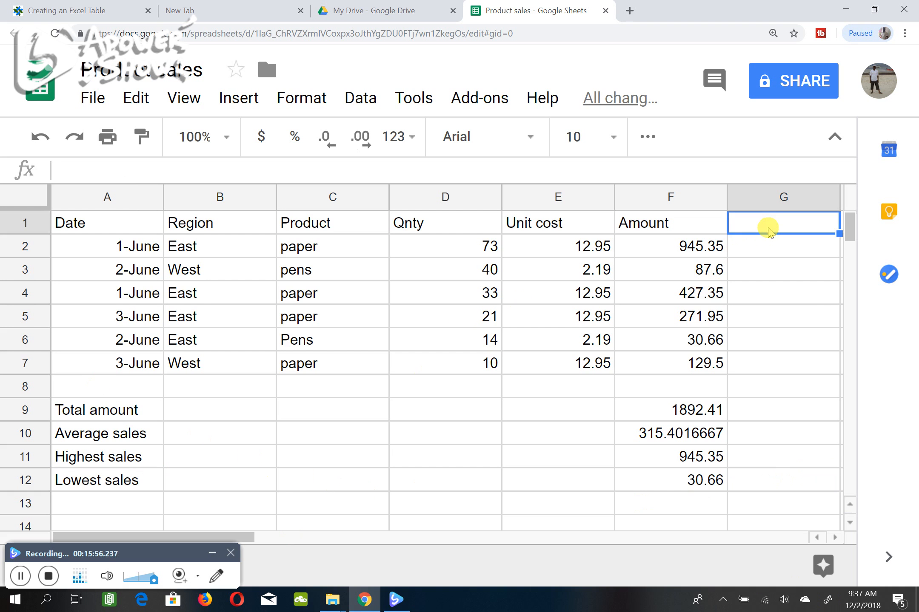